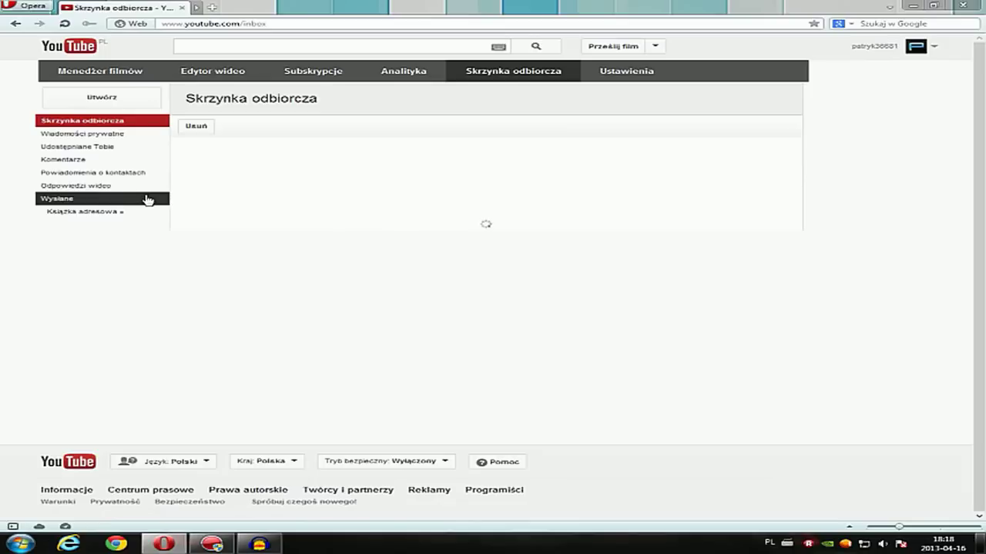
# - Look through the inbox folders, from video responses and comments to private messages, and view the general account settings
pyautogui.click(140, 187)
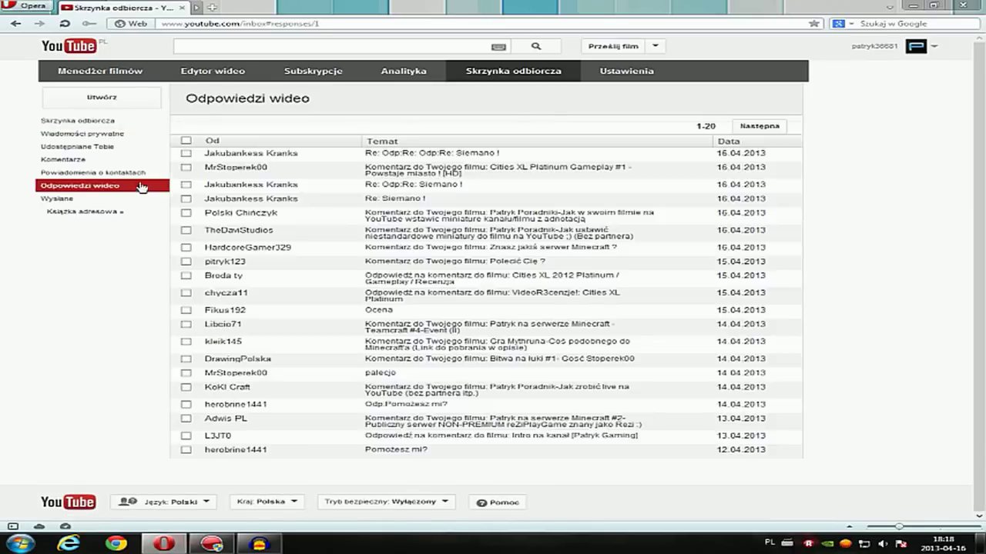
pyautogui.click(147, 173)
pyautogui.click(146, 159)
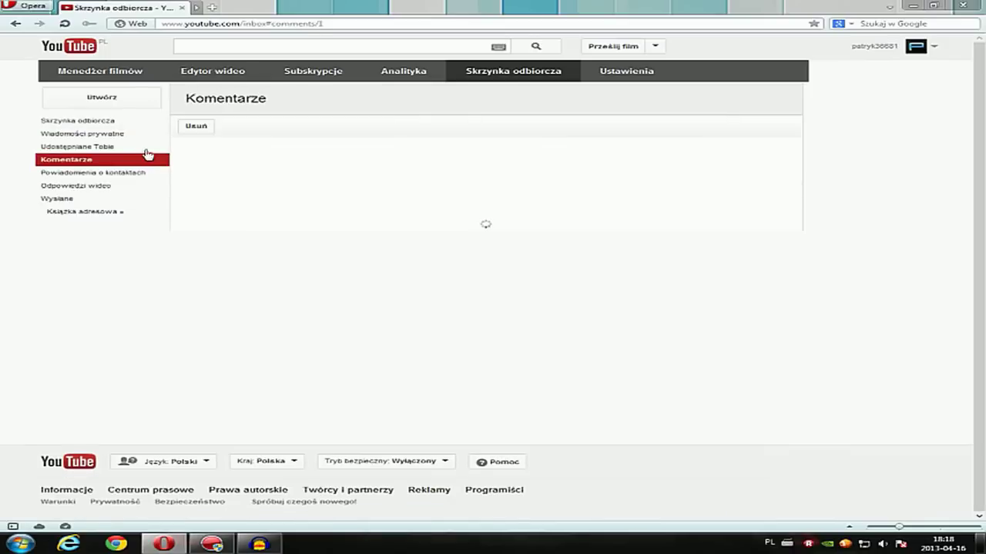
pyautogui.click(145, 146)
pyautogui.click(143, 134)
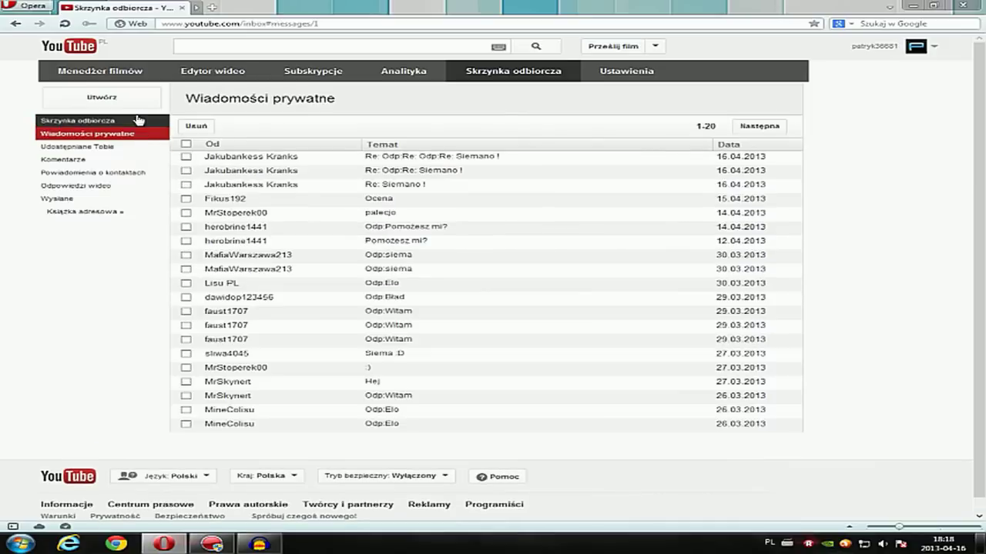
pyautogui.click(142, 122)
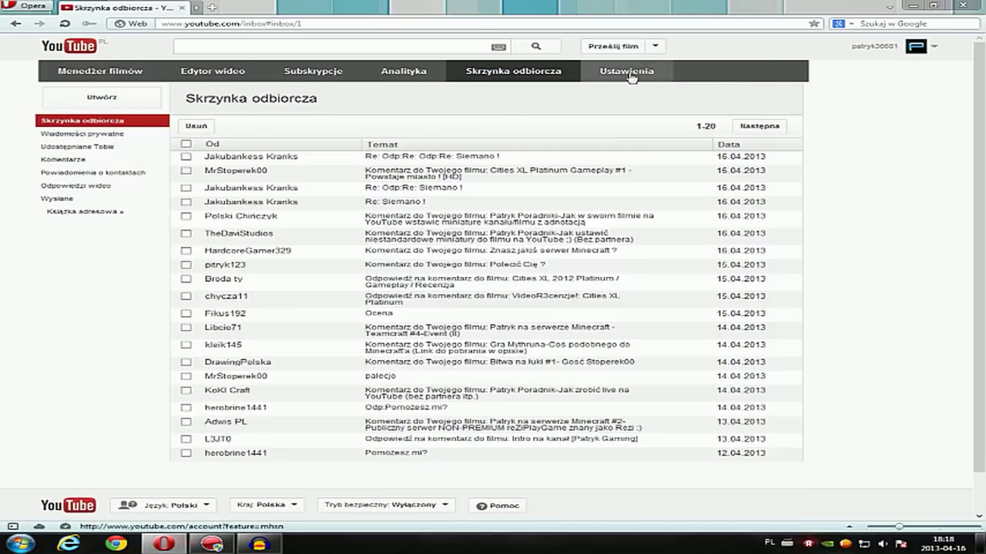
pyautogui.click(622, 73)
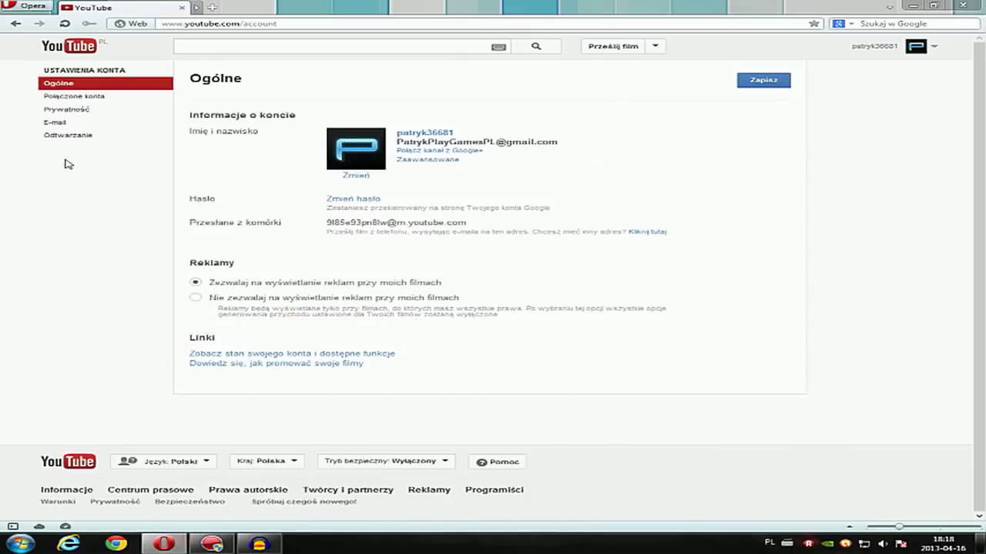
# - Go to the live events list in the video manager and start creating a new live event
pyautogui.click(934, 51)
pyautogui.click(897, 80)
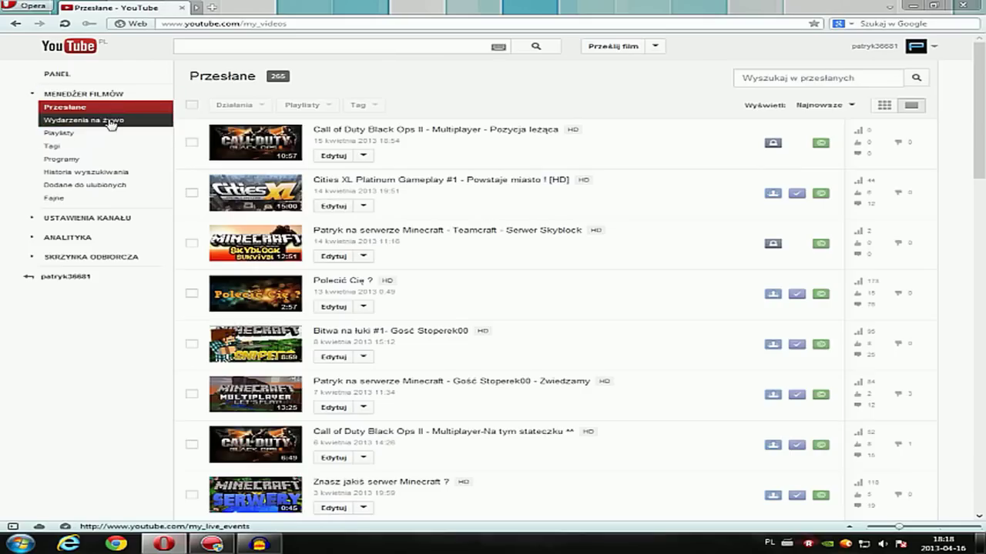
pyautogui.click(111, 122)
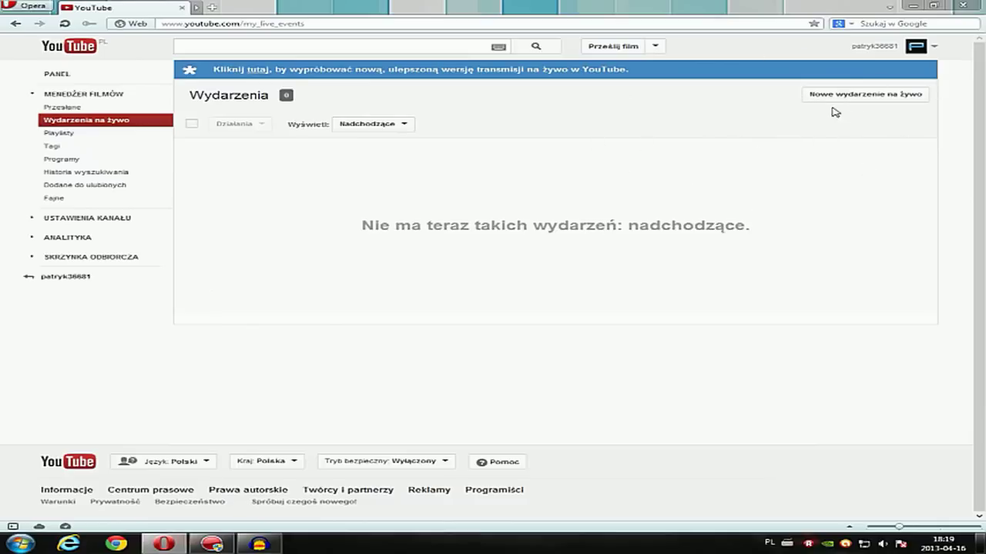
pyautogui.click(885, 96)
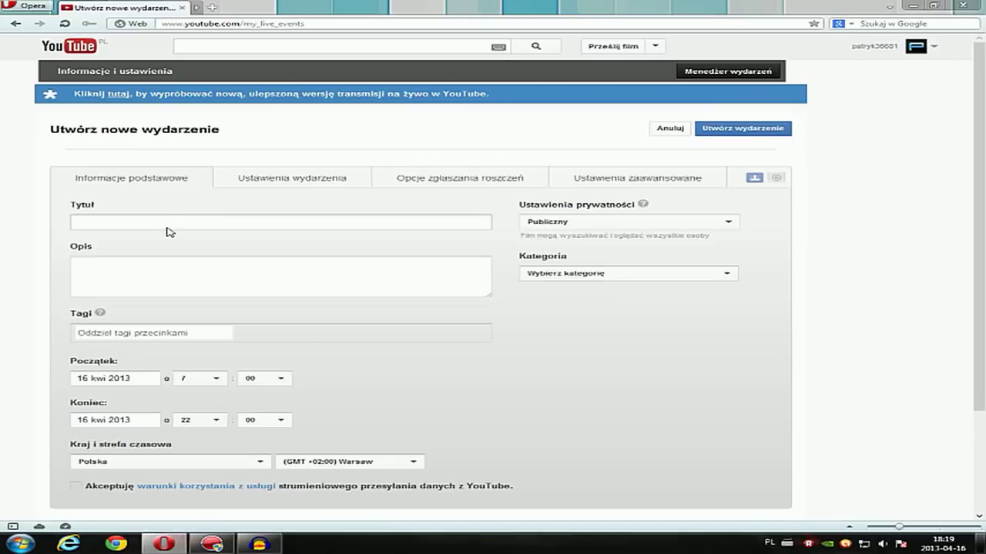
# - Fill in the event's title and tag with the channel owner's first name, and enter "Witam" as the description
pyautogui.click(169, 221)
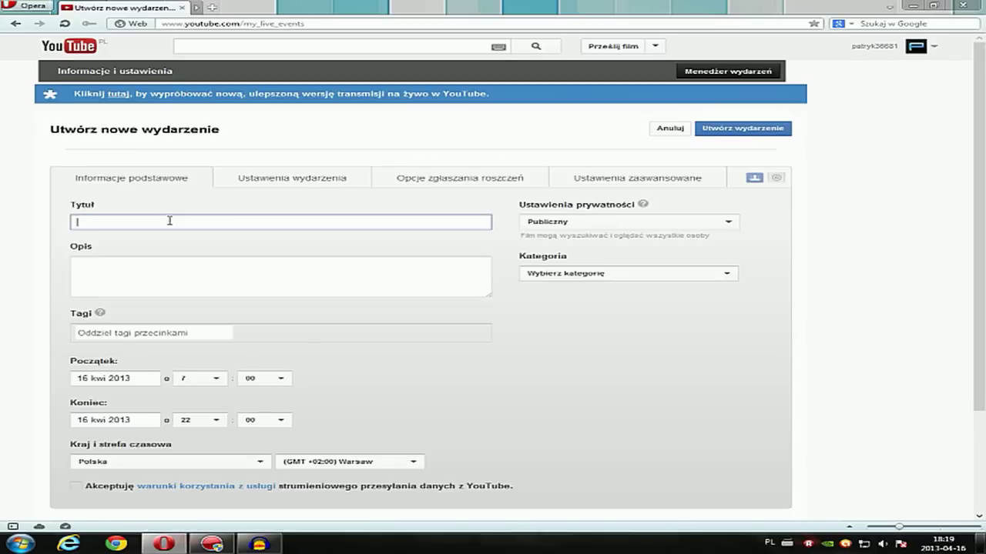
pyautogui.write('P')
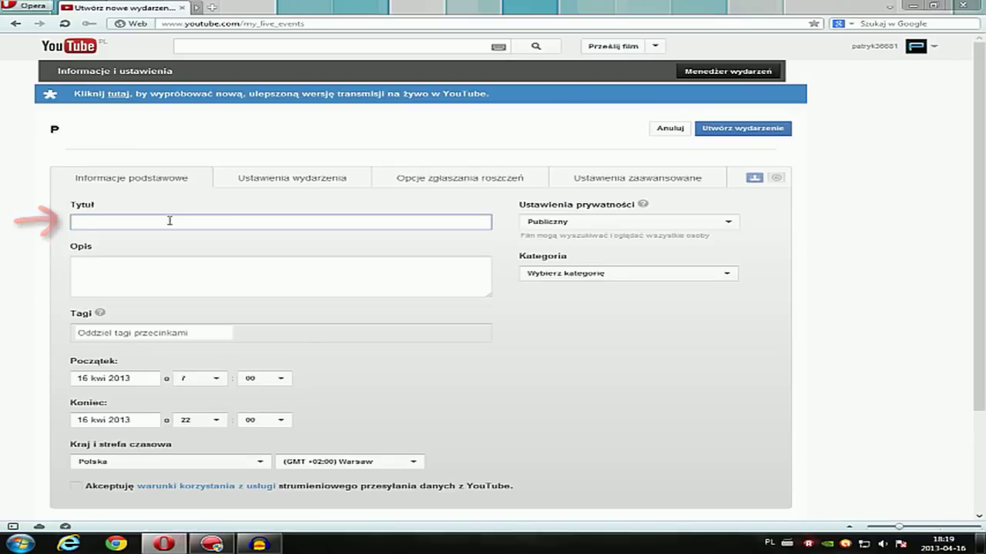
pyautogui.write('atryk')
pyautogui.click(196, 263)
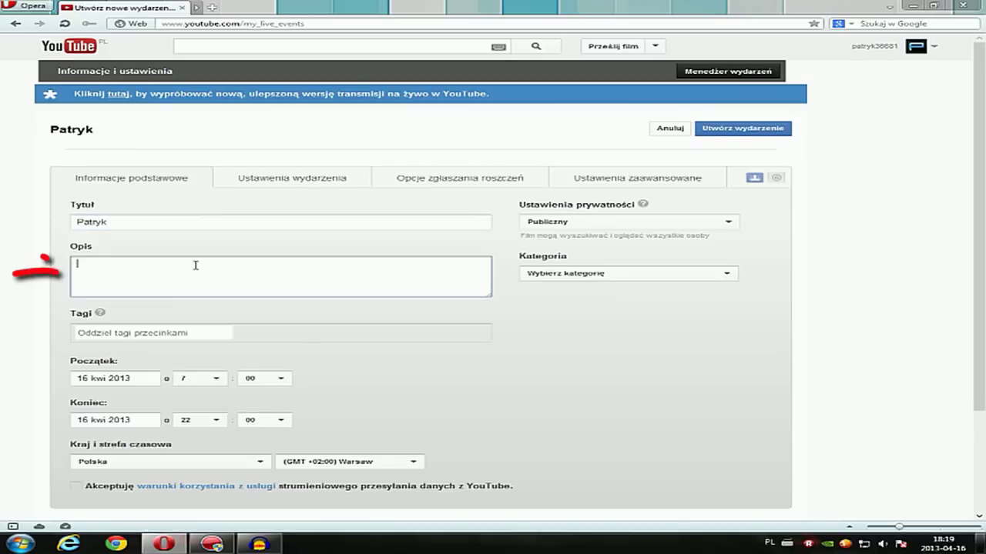
pyautogui.write('Witam')
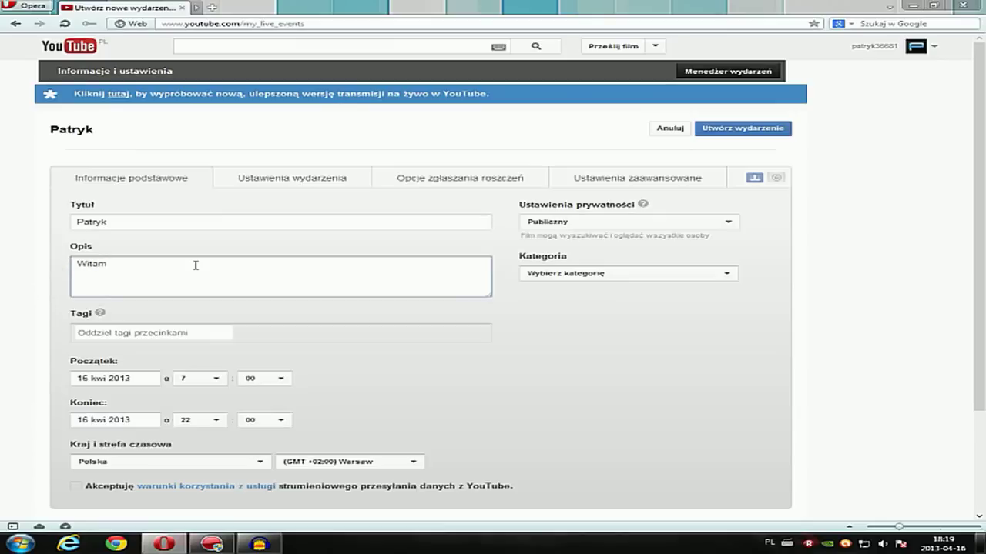
pyautogui.click(206, 332)
pyautogui.write('p')
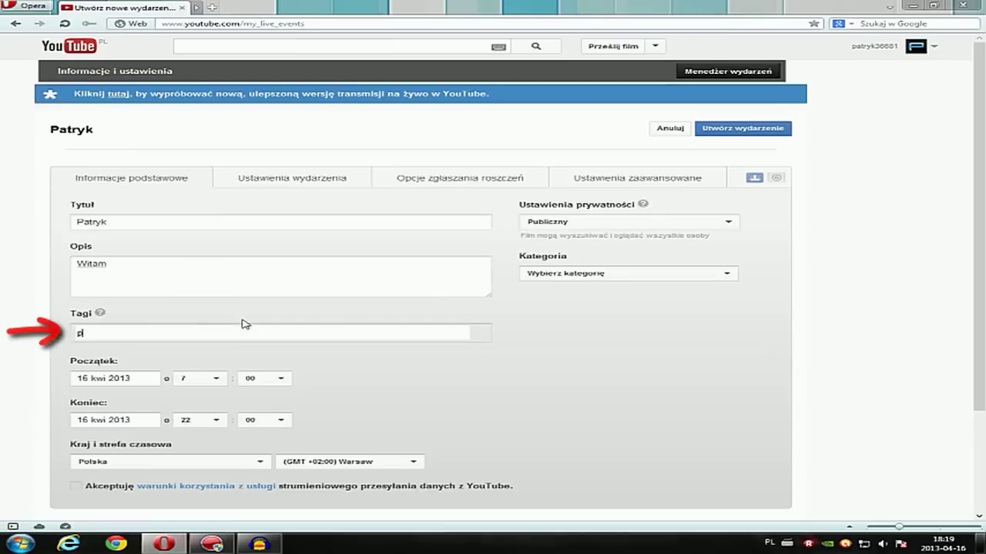
pyautogui.write('atryk')
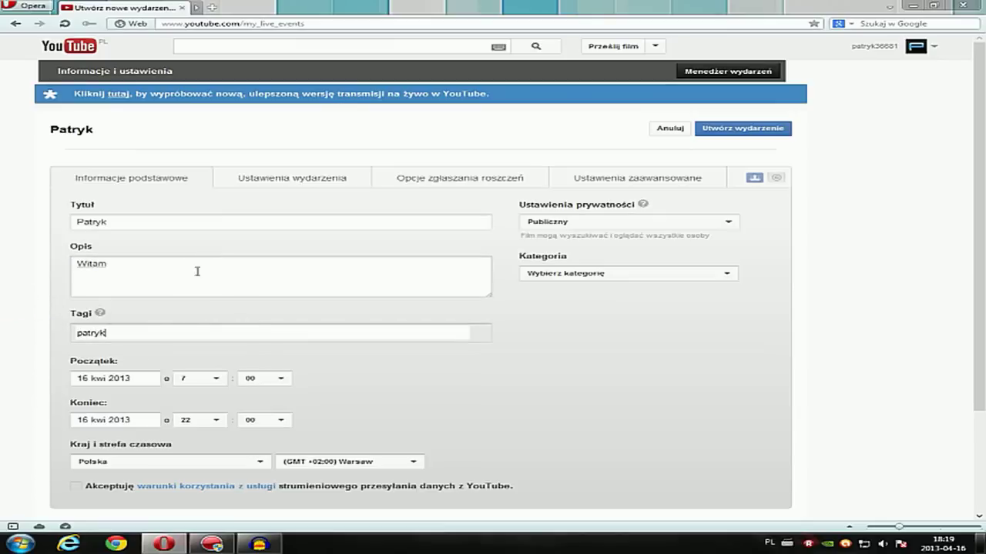
# - Set the event's start time to 18:25
pyautogui.click(214, 381)
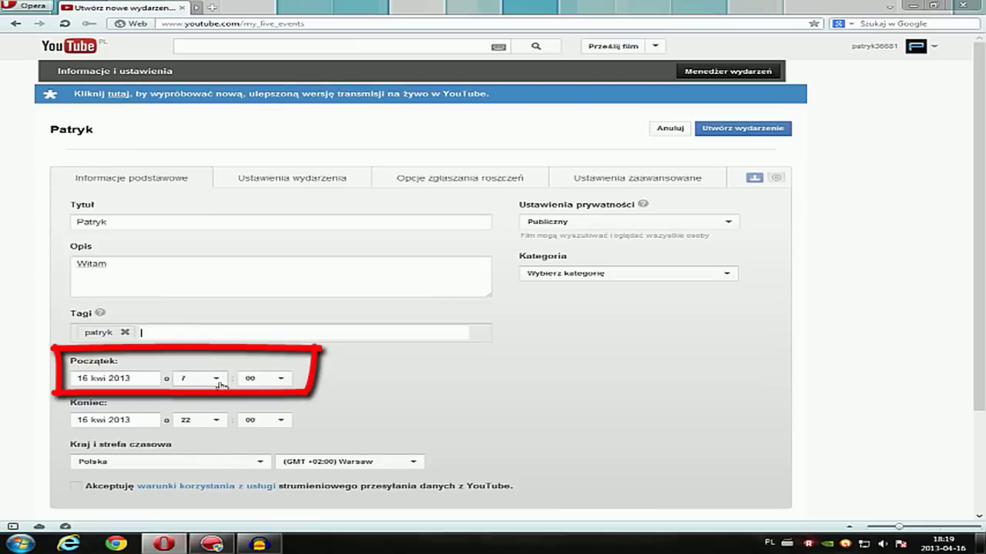
pyautogui.scroll(-3, 213, 487)
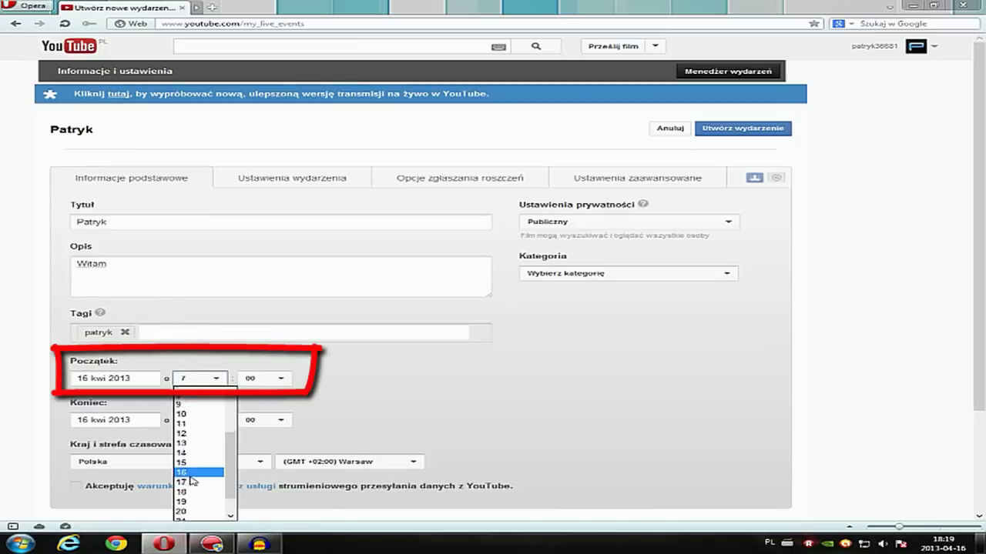
pyautogui.click(202, 477)
pyautogui.click(279, 378)
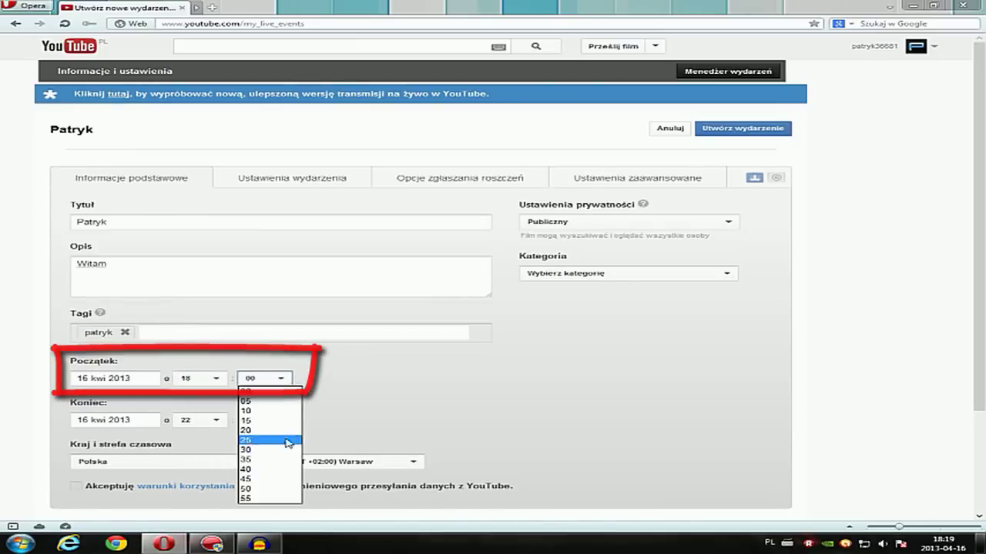
pyautogui.click(264, 444)
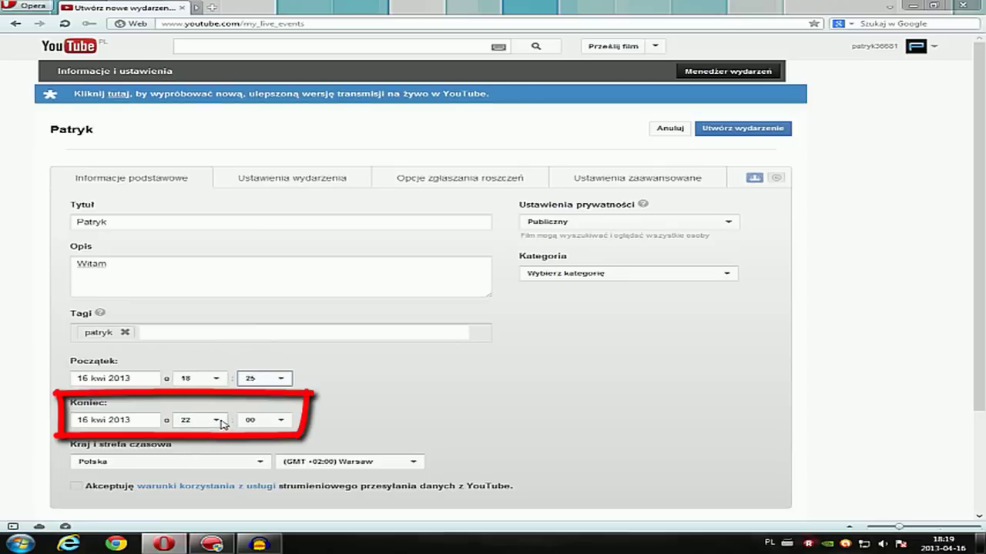
# - Set the event's end hour to 19 and accept the YouTube streaming terms of service
pyautogui.click(221, 423)
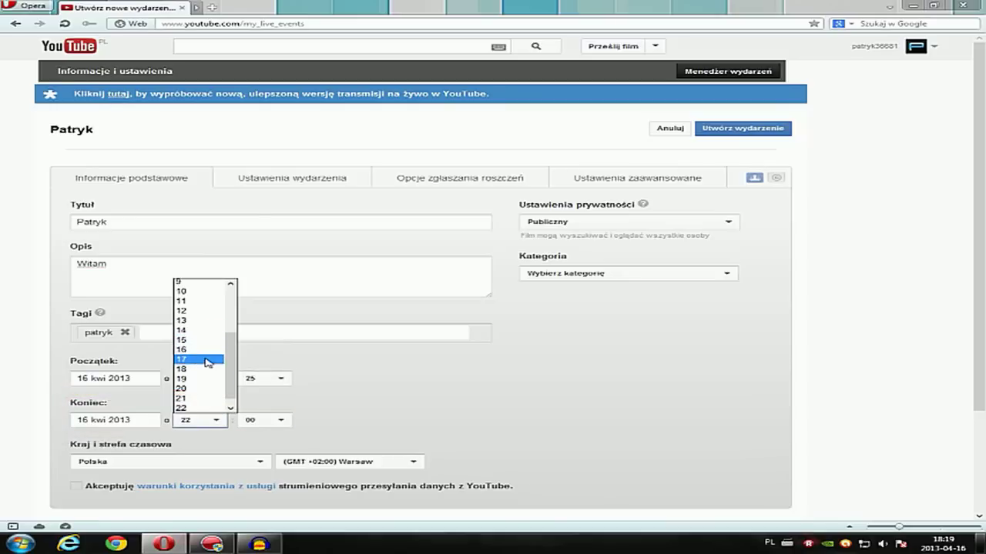
pyautogui.click(204, 379)
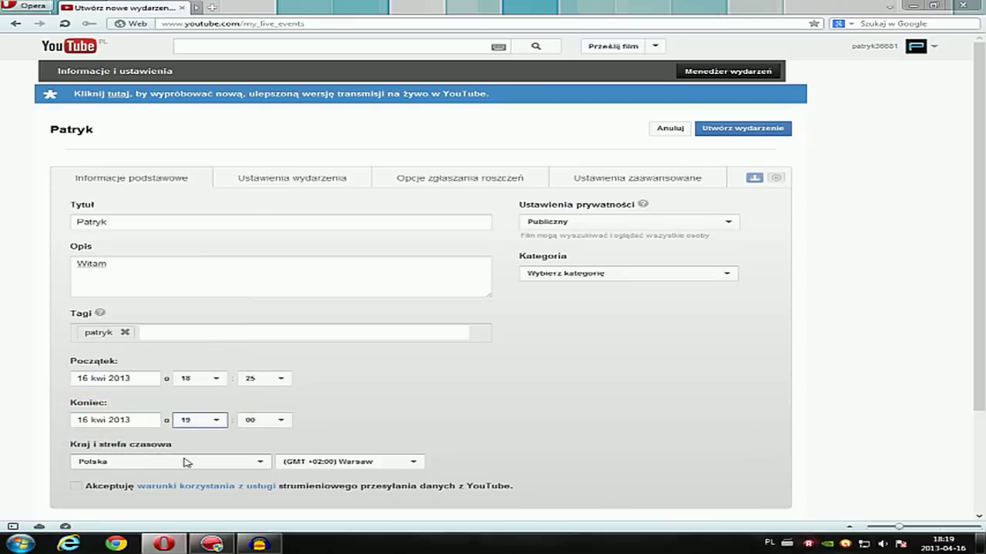
pyautogui.click(76, 486)
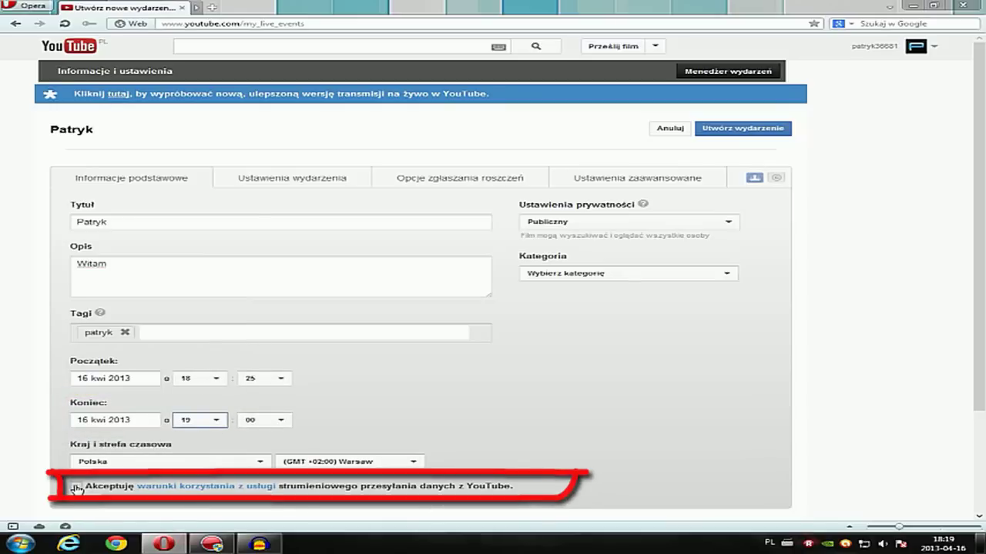
pyautogui.click(260, 179)
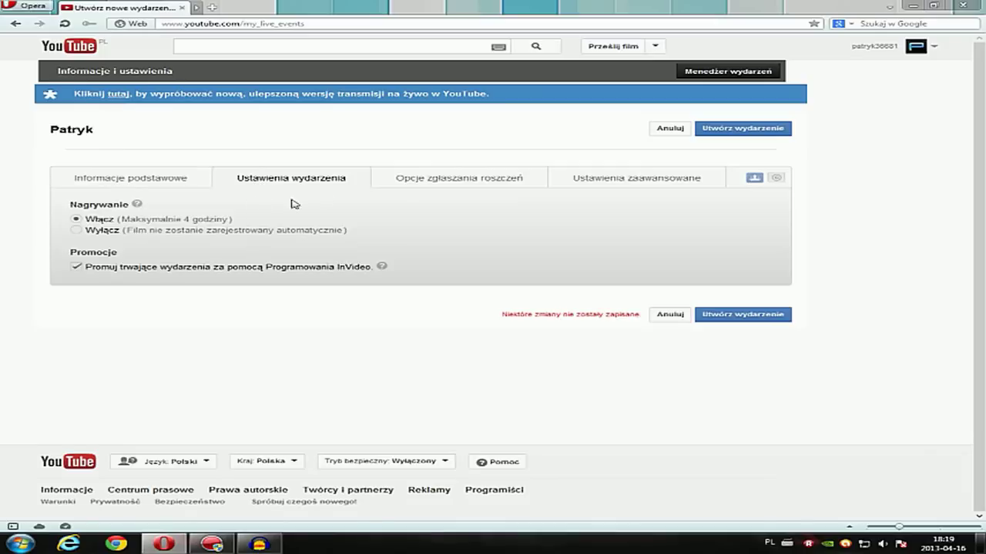
pyautogui.click(414, 184)
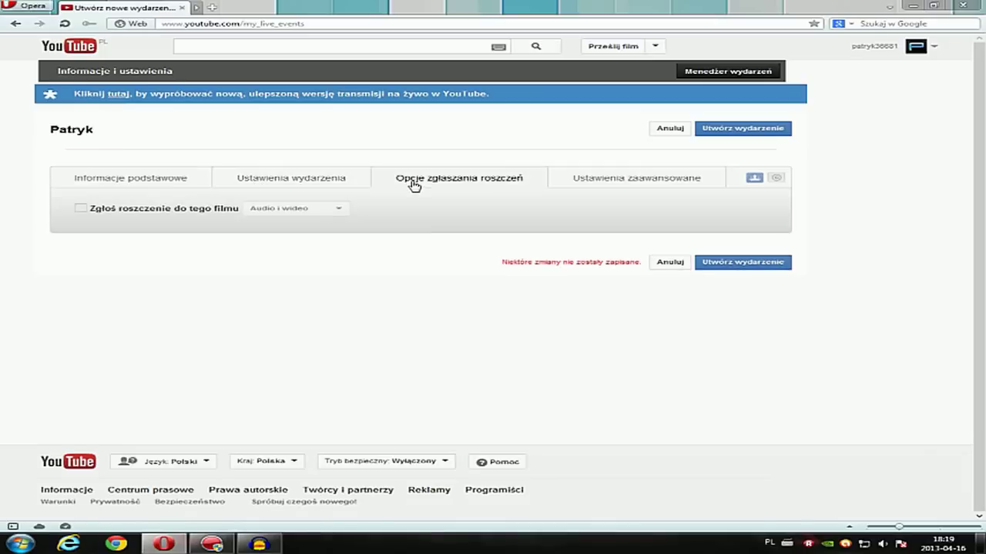
pyautogui.click(590, 183)
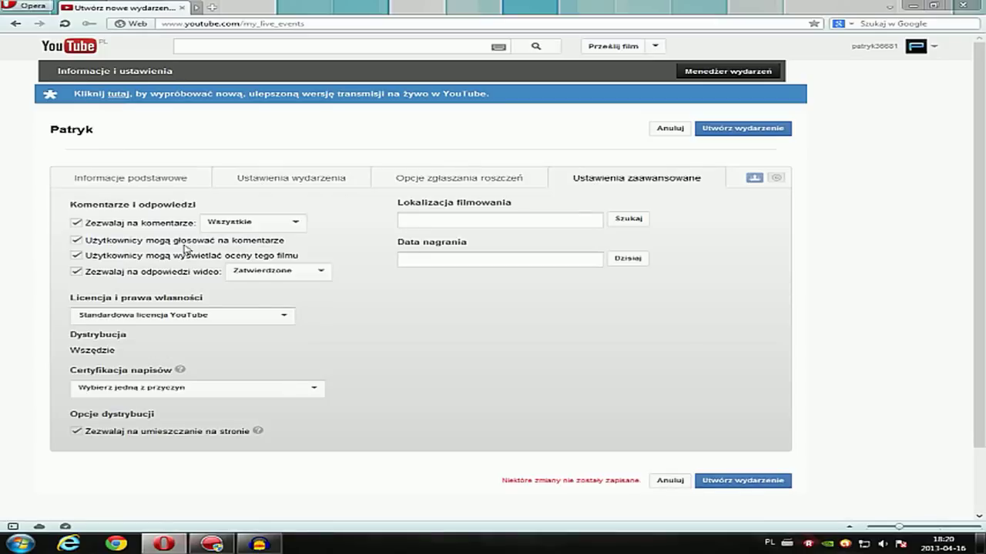
# - Choose Gry as the category in the event's basic information and create the event
pyautogui.click(123, 182)
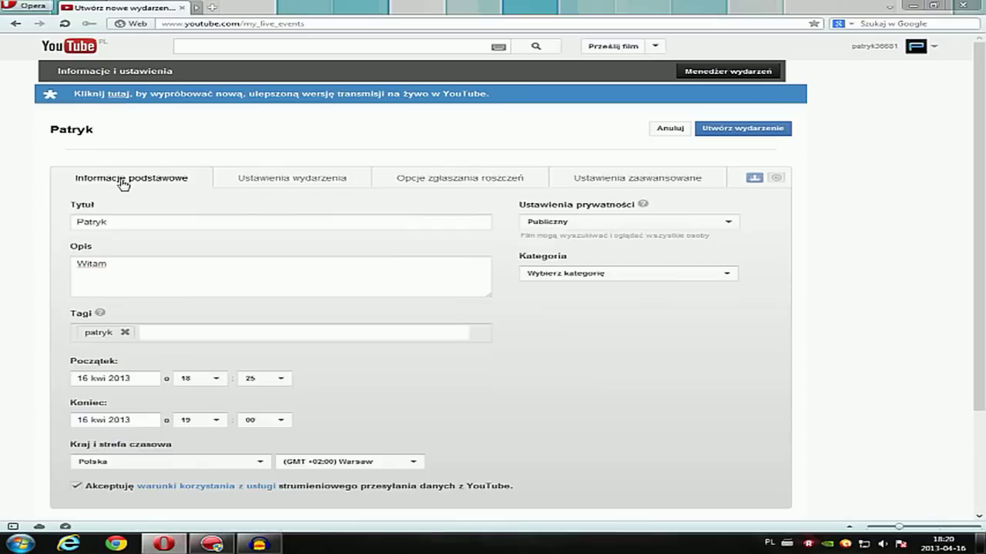
pyautogui.click(646, 276)
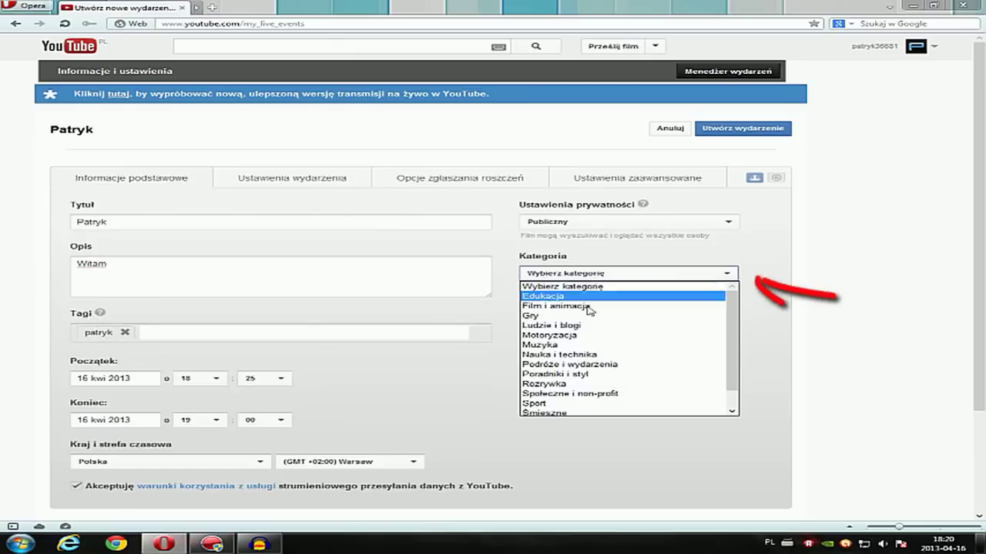
pyautogui.click(569, 320)
pyautogui.scroll(-1, 522, 339)
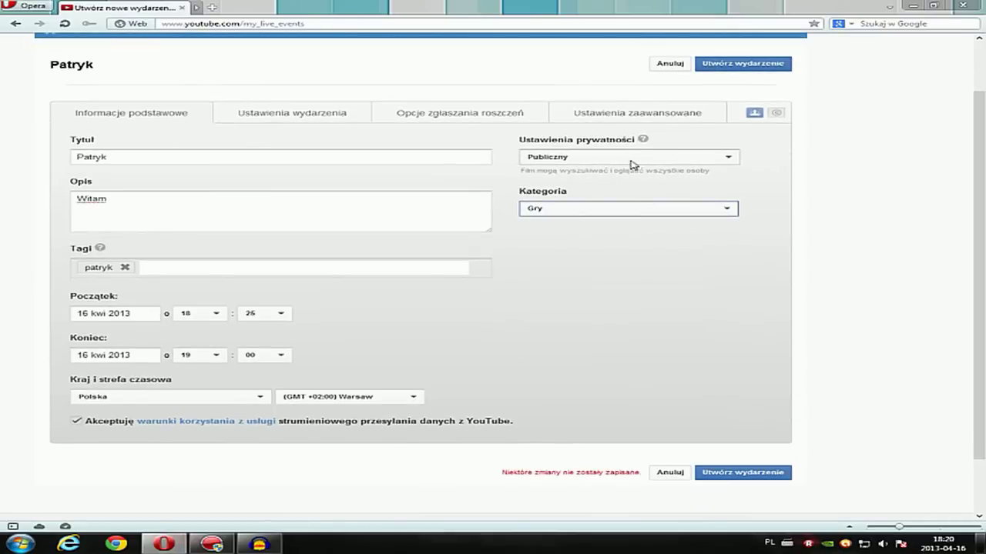
pyautogui.click(741, 475)
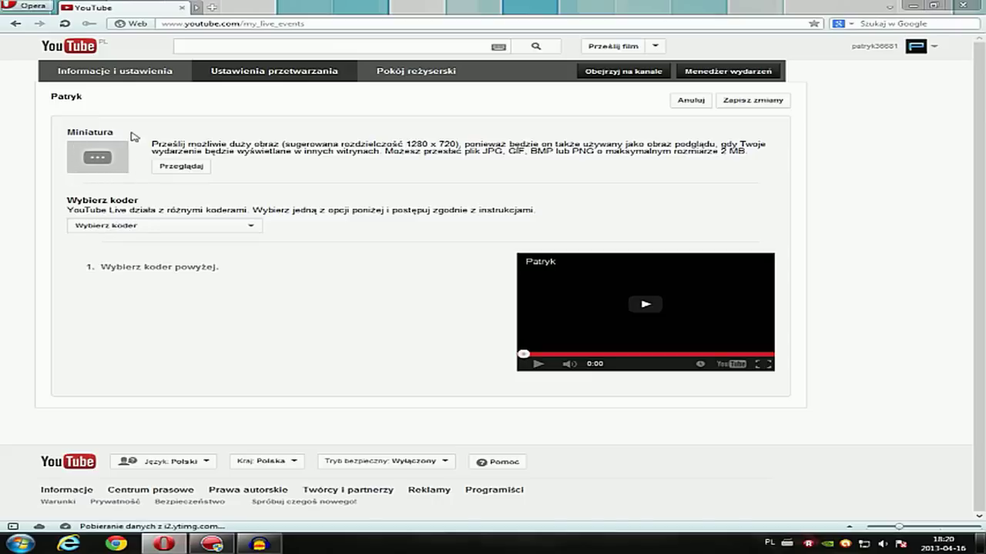
# - Upload the Pingwiny picture from the Przykładowe obrazy folder of the Obrazy library as the event's thumbnail
pyautogui.click(177, 168)
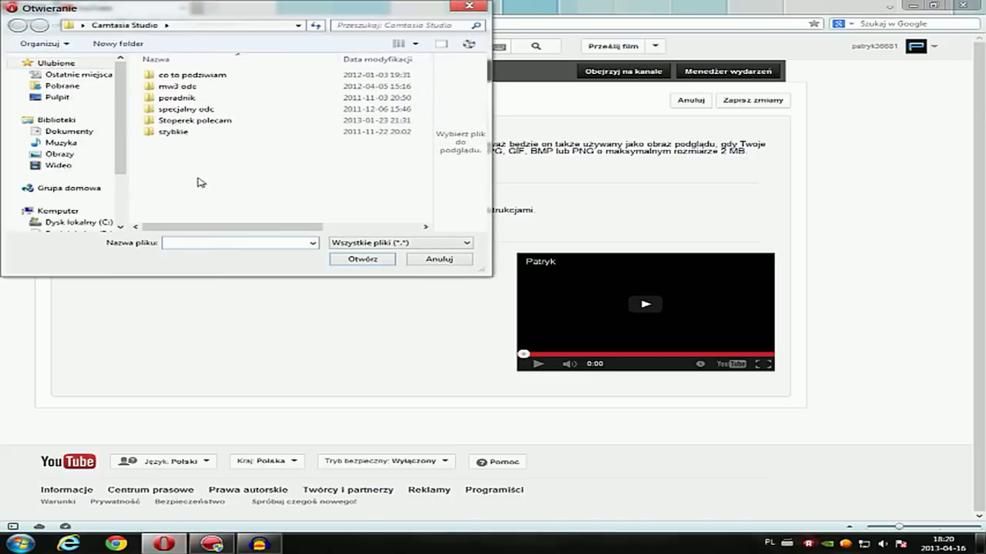
pyautogui.click(85, 98)
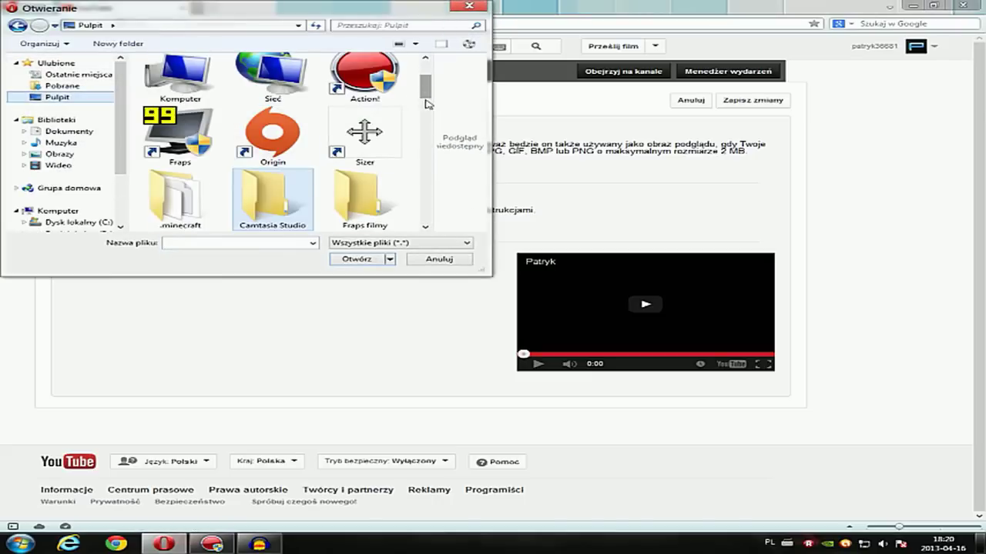
pyautogui.moveTo(426, 91); pyautogui.dragTo(426, 167)
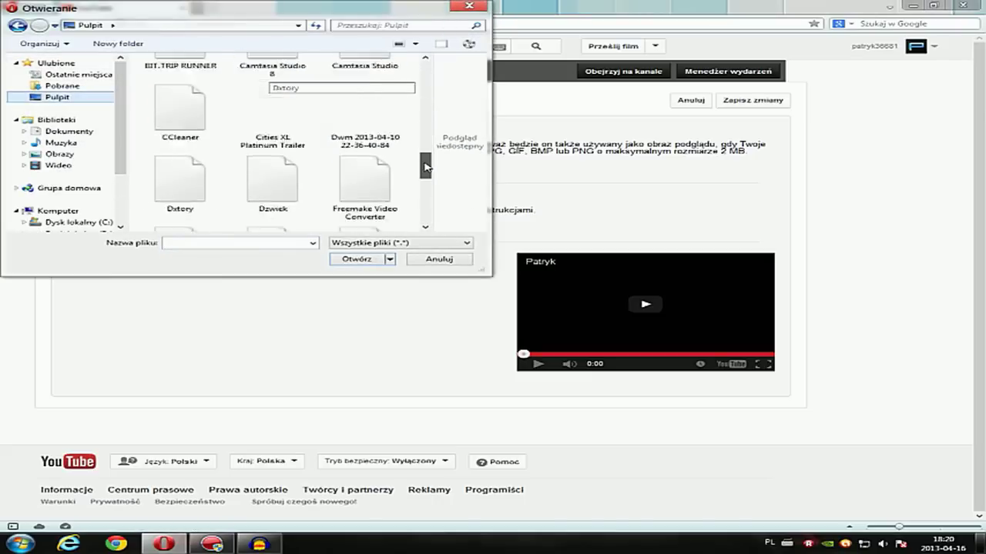
pyautogui.click(68, 153)
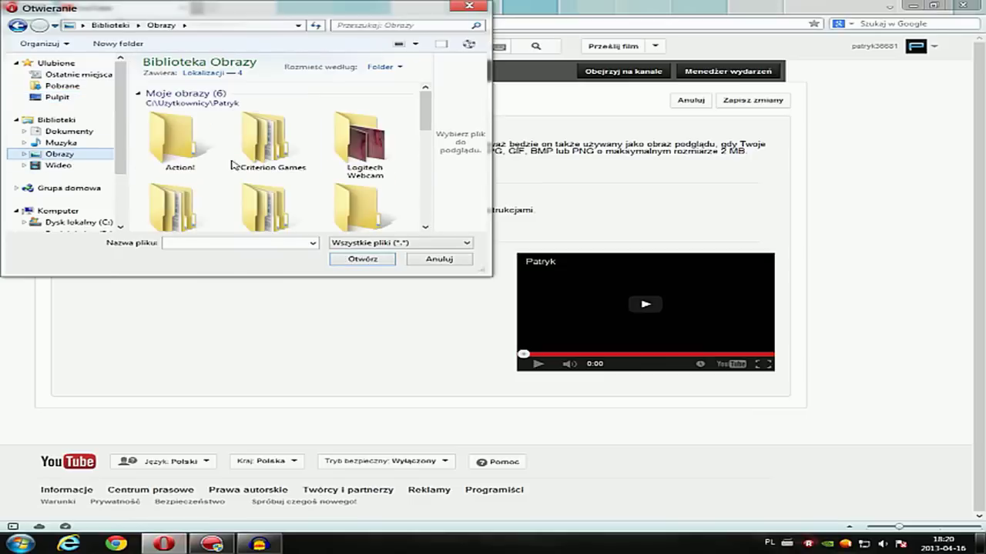
pyautogui.scroll(-6, 262, 146)
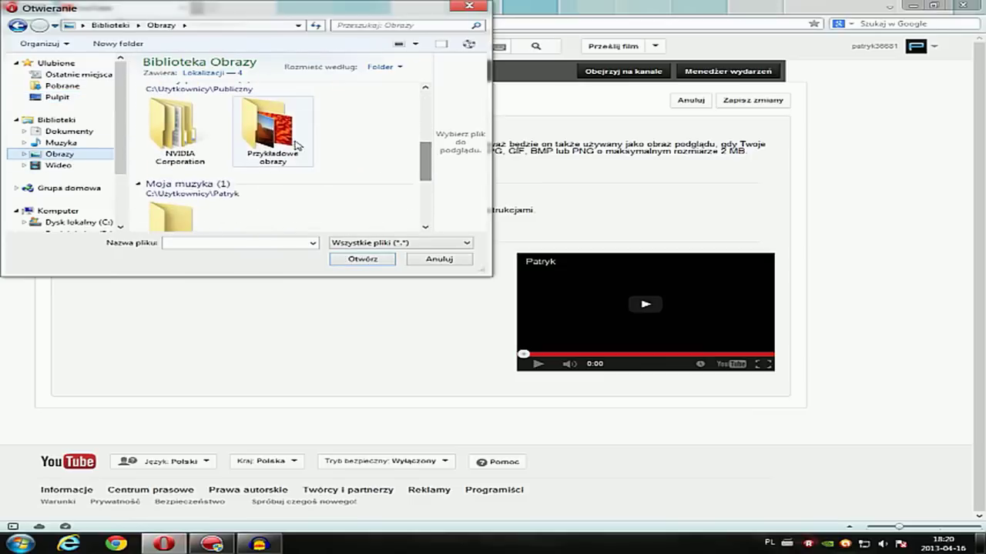
pyautogui.doubleClick(296, 144)
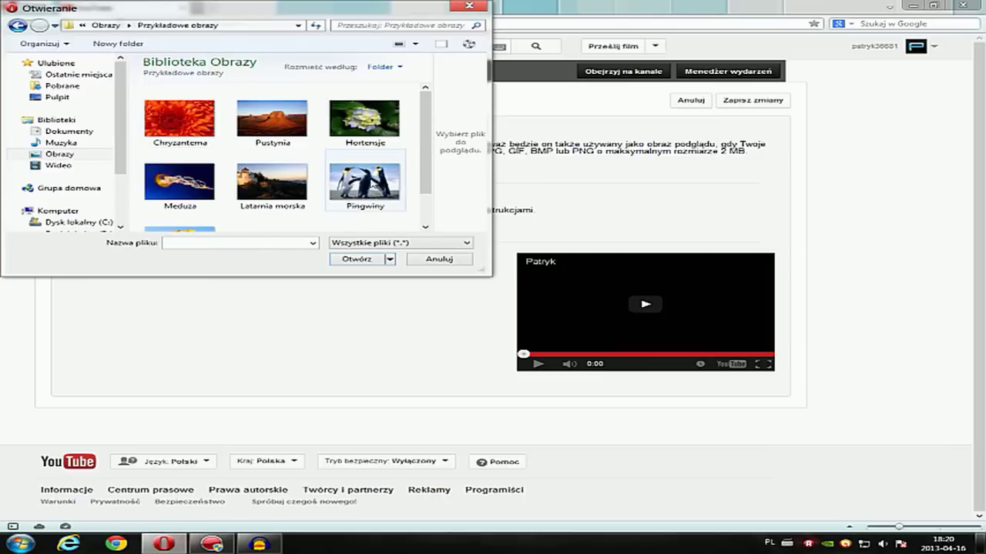
pyautogui.doubleClick(373, 206)
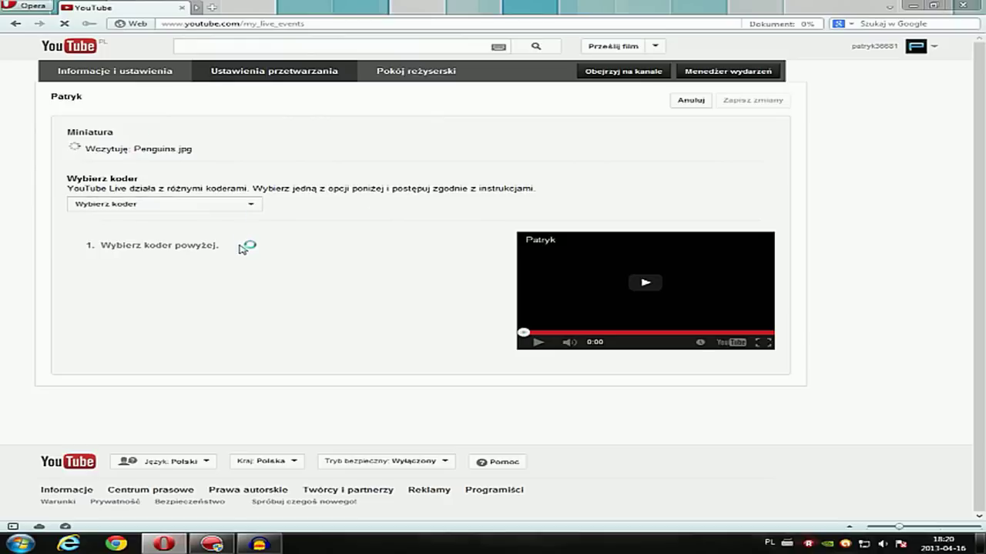
# - Choose Inne kodery as the event's encoder, then switch to Open Broadcaster Software and reposition its window
pyautogui.click(249, 206)
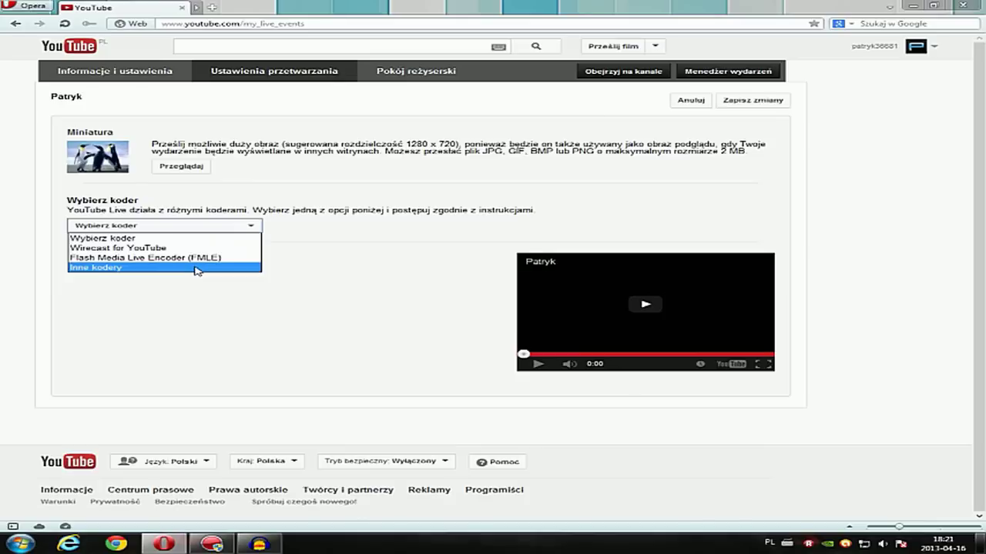
pyautogui.click(96, 268)
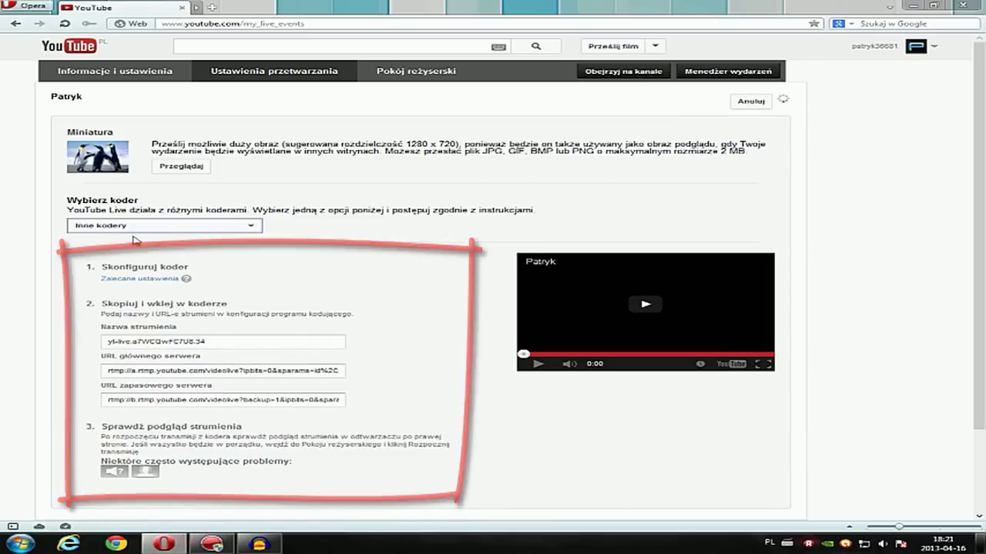
pyautogui.click(914, 5)
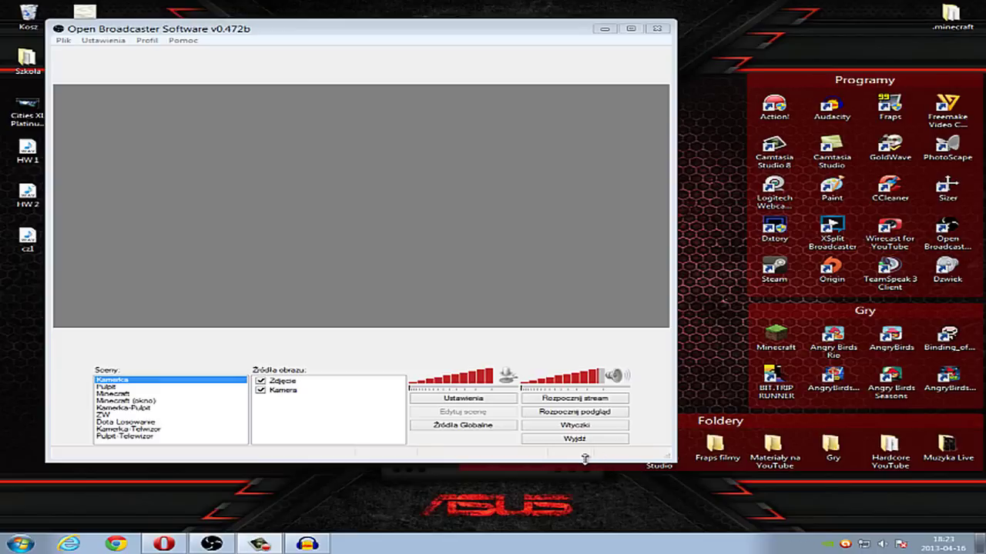
pyautogui.moveTo(396, 31); pyautogui.dragTo(353, 20)
pyautogui.moveTo(139, 29)
pyautogui.mouseDown()
pyautogui.moveTo(384, 35)
pyautogui.moveTo(145, 21)
pyautogui.mouseUp()
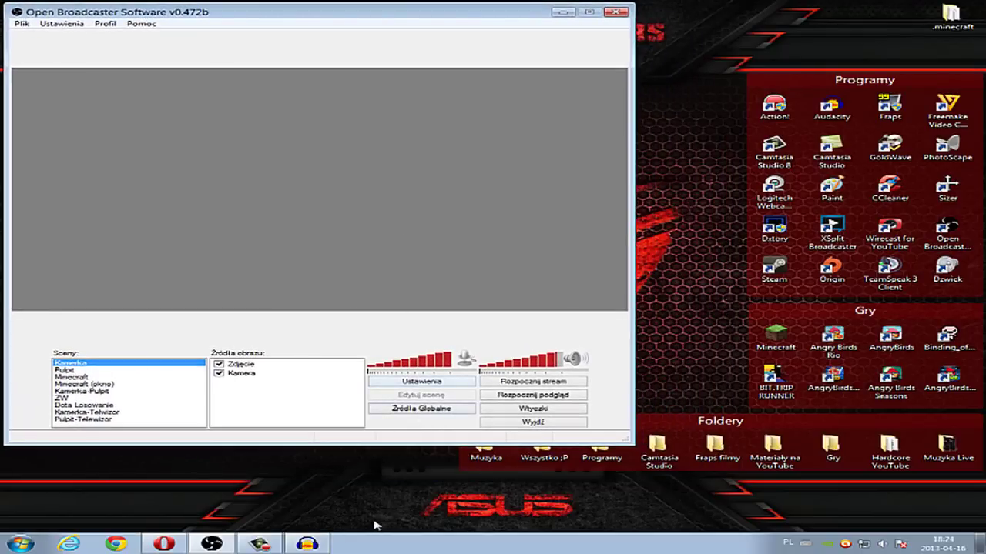
# - Review the encoder choices in the YouTube event's processing settings, keep Inne kodery, and return to Open Broadcaster Software
pyautogui.click(164, 544)
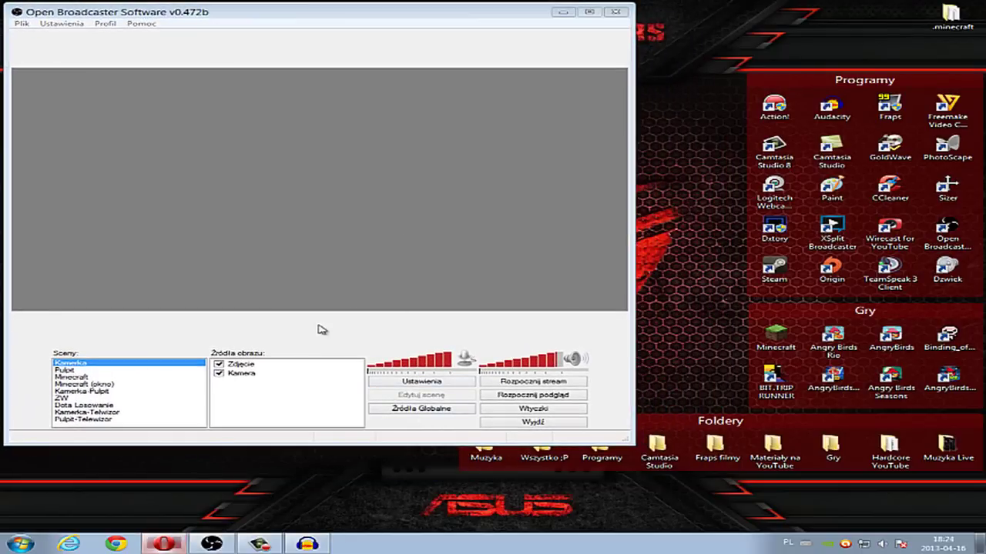
pyautogui.scroll(-2, 248, 298)
pyautogui.click(115, 185)
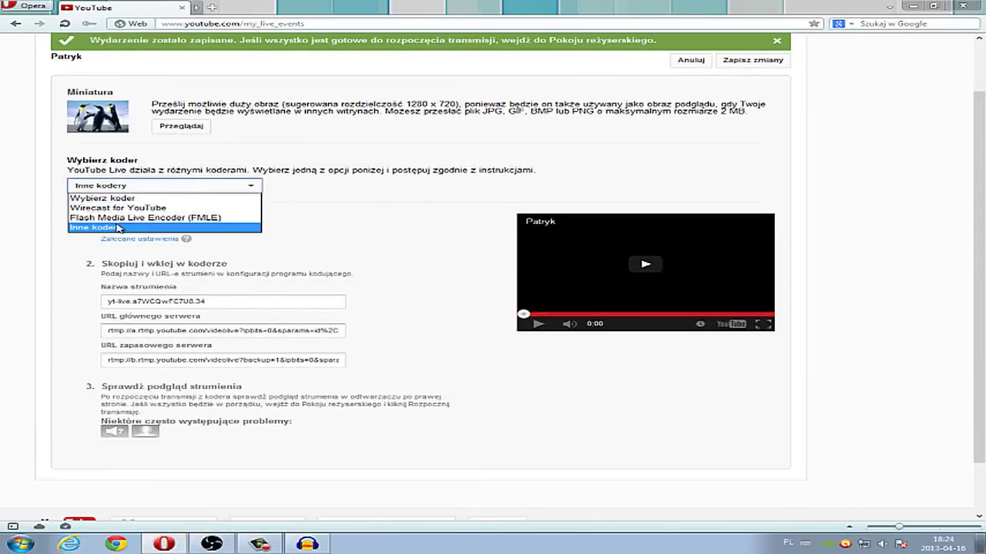
pyautogui.click(120, 228)
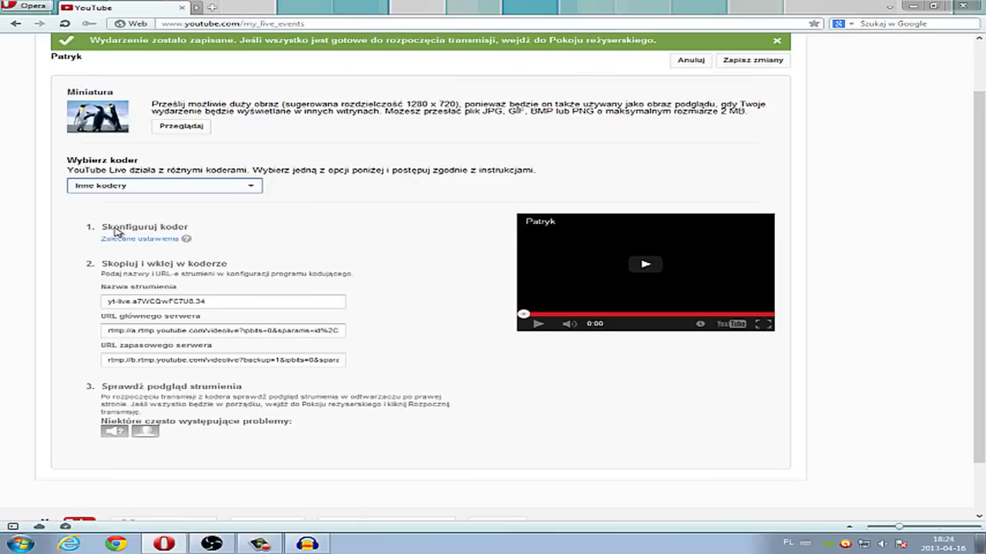
pyautogui.click(916, 6)
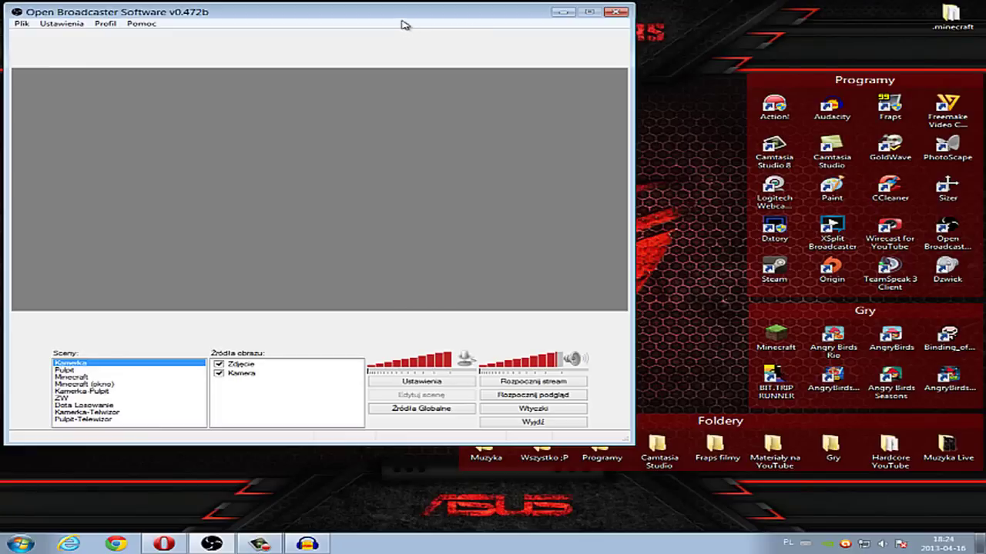
# - Inspect the image sources of the Pulpit, Minecraft (okno) and Kamerka scenes, leaving Kamerka as the selected scene
pyautogui.moveTo(411, 13); pyautogui.dragTo(474, 19)
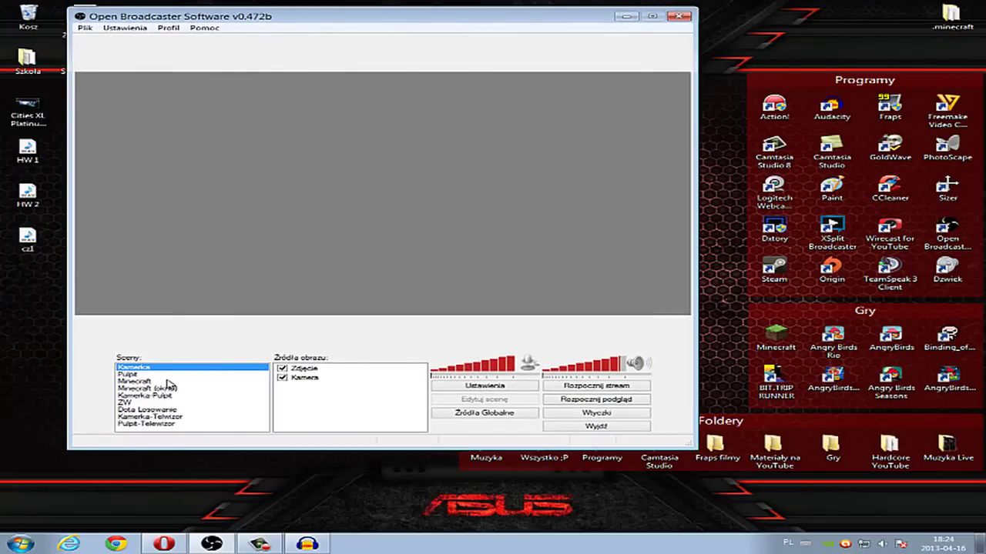
pyautogui.click(142, 375)
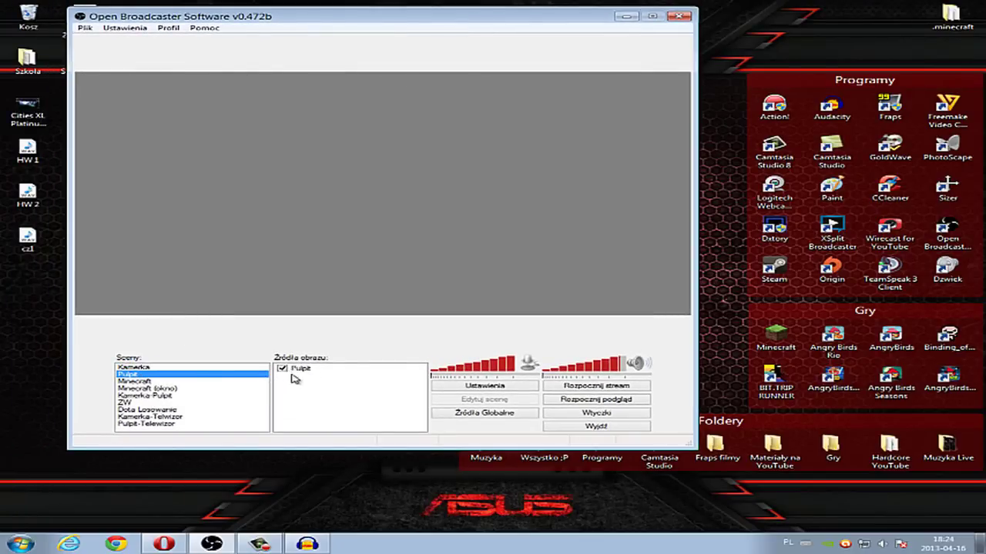
pyautogui.click(314, 372)
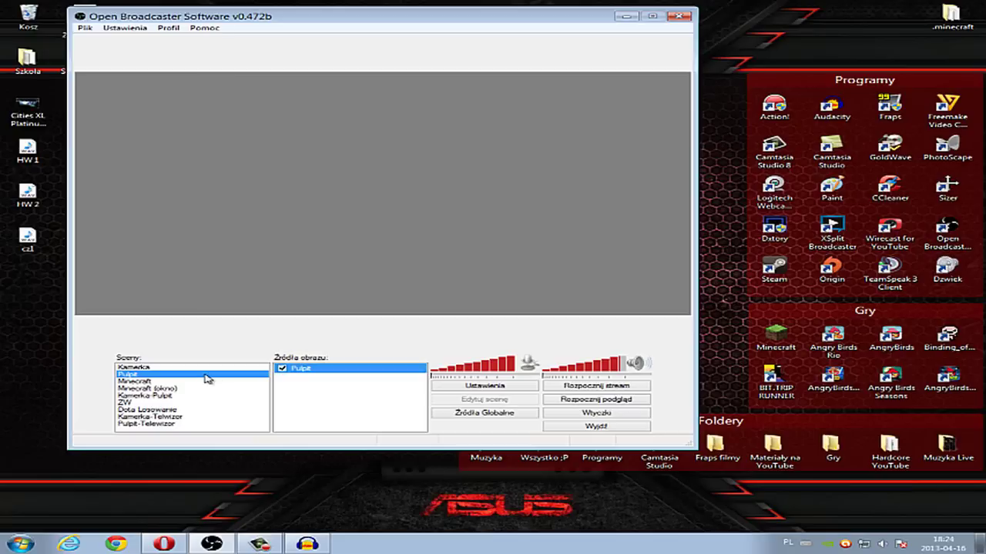
pyautogui.click(177, 368)
pyautogui.click(176, 375)
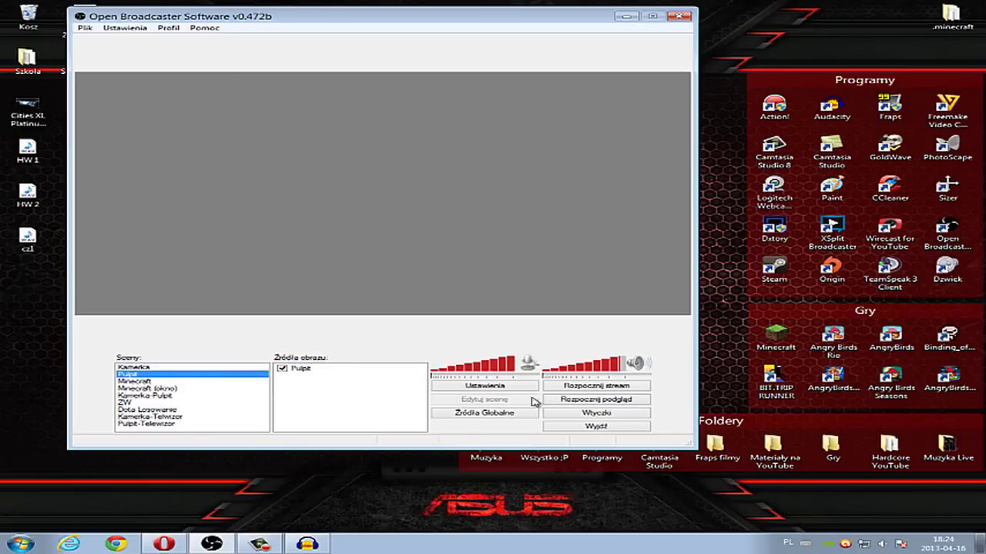
pyautogui.rightClick(323, 377)
pyautogui.rightClick(244, 390)
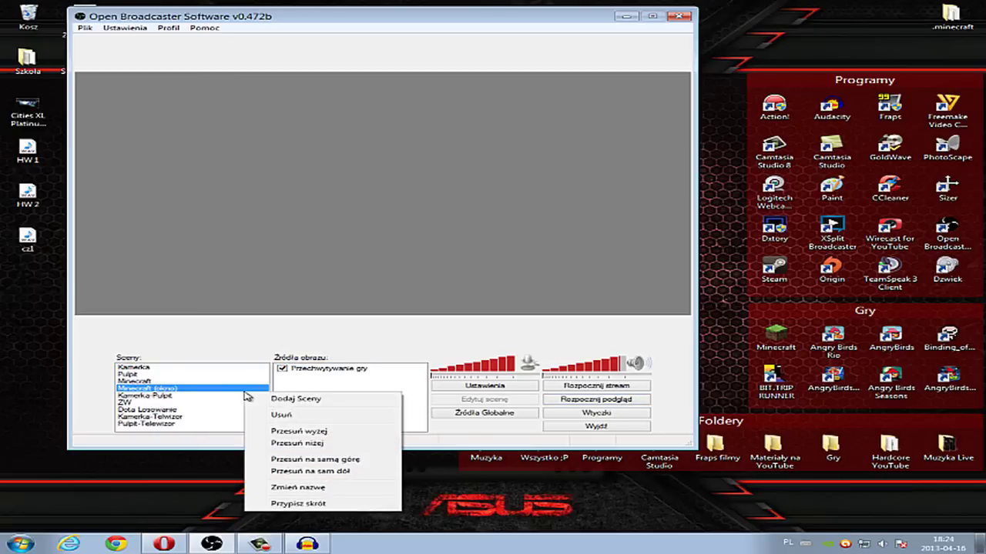
pyautogui.click(143, 375)
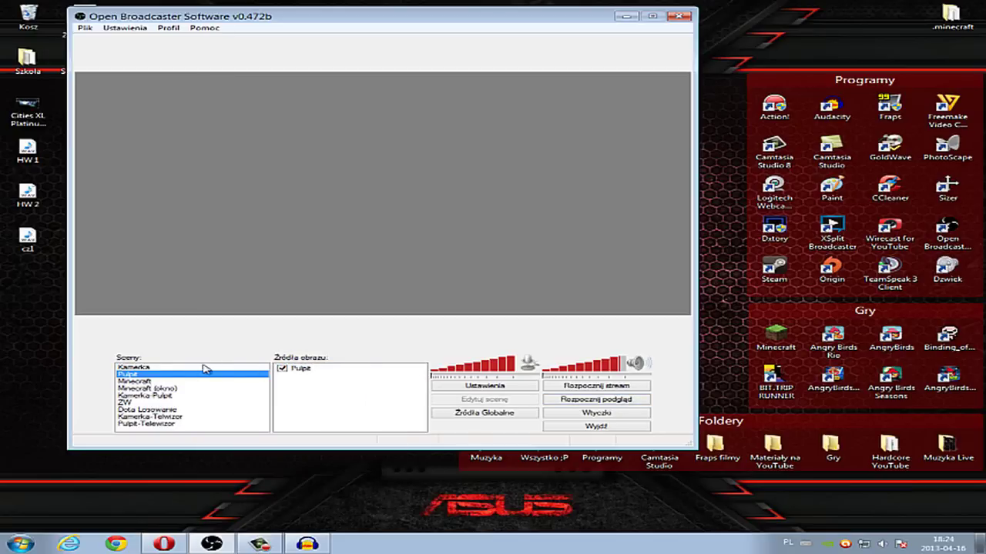
pyautogui.click(163, 367)
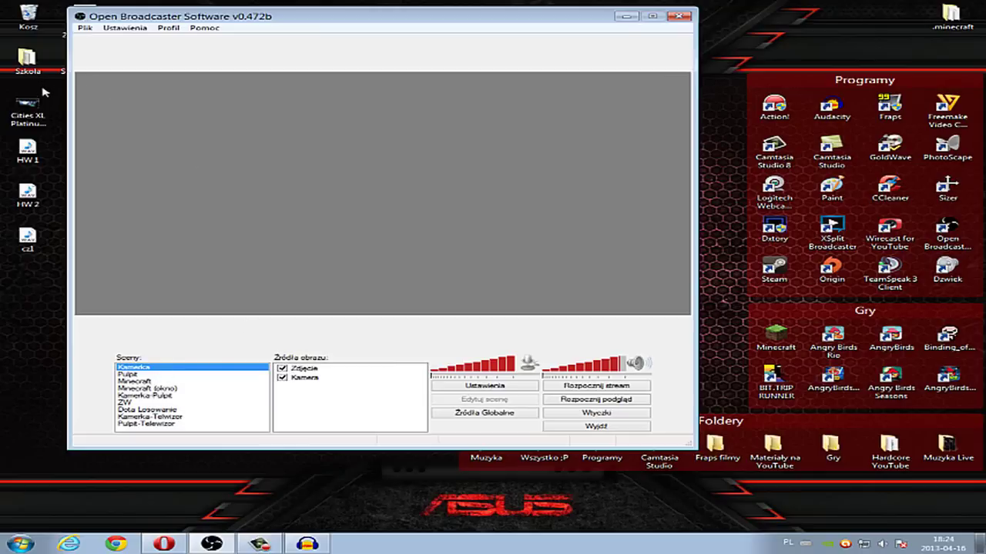
# - Clear the play path/stream key in the broadcaster's streaming (Streamowanie) settings
pyautogui.click(124, 31)
pyautogui.click(153, 42)
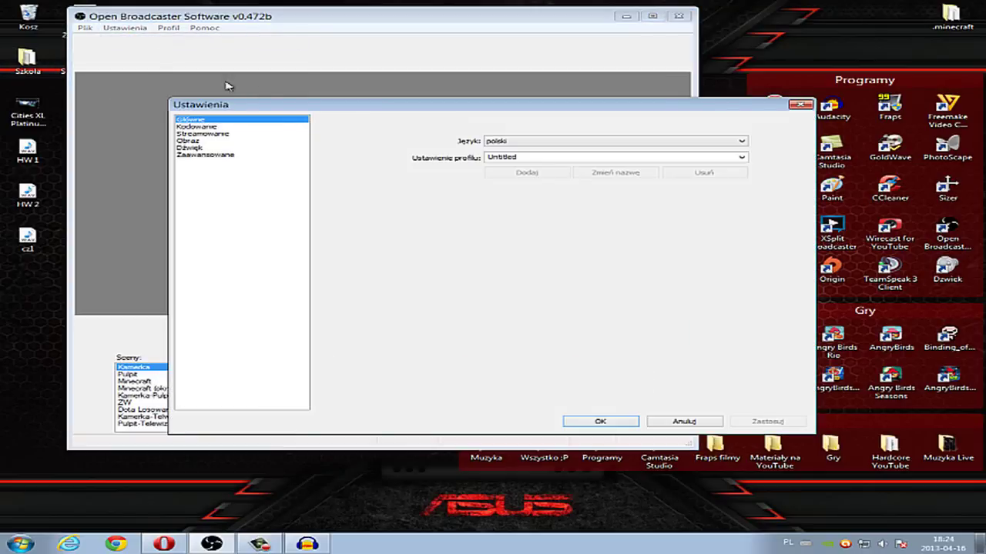
pyautogui.click(194, 126)
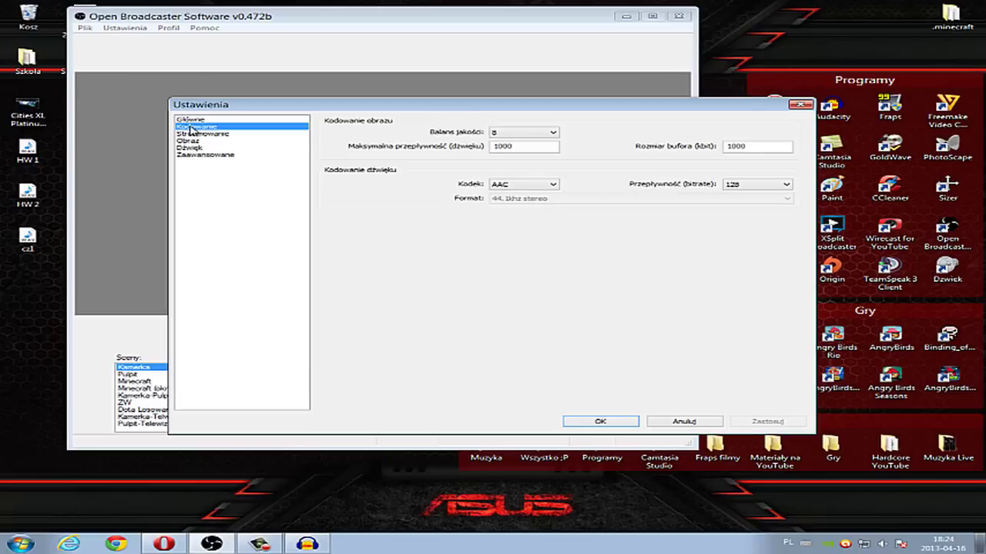
pyautogui.click(196, 134)
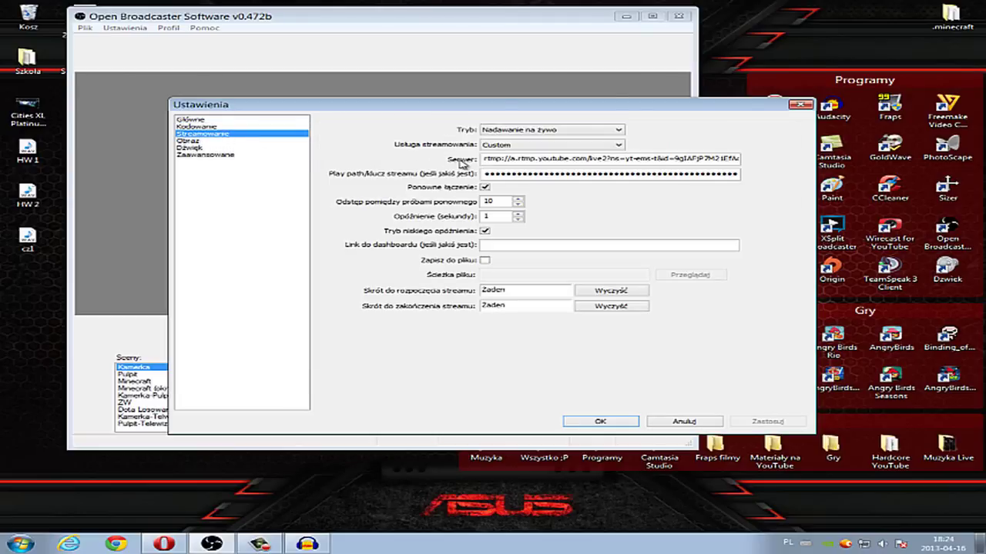
pyautogui.doubleClick(726, 174)
pyautogui.hotkey('ctrl', 'v')
pyautogui.hotkey('ctrl', 'a')
pyautogui.press('BackSpace')
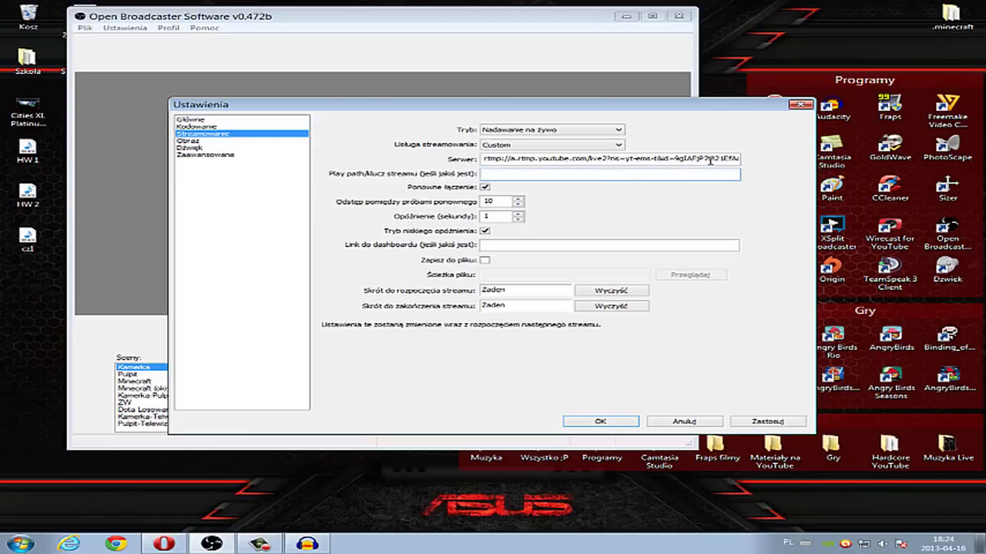
# - Clear the server address in the streaming settings
pyautogui.doubleClick(710, 159)
pyautogui.hotkey('ctrl', 'v')
pyautogui.hotkey('ctrl', 'a')
pyautogui.press('BackSpace')
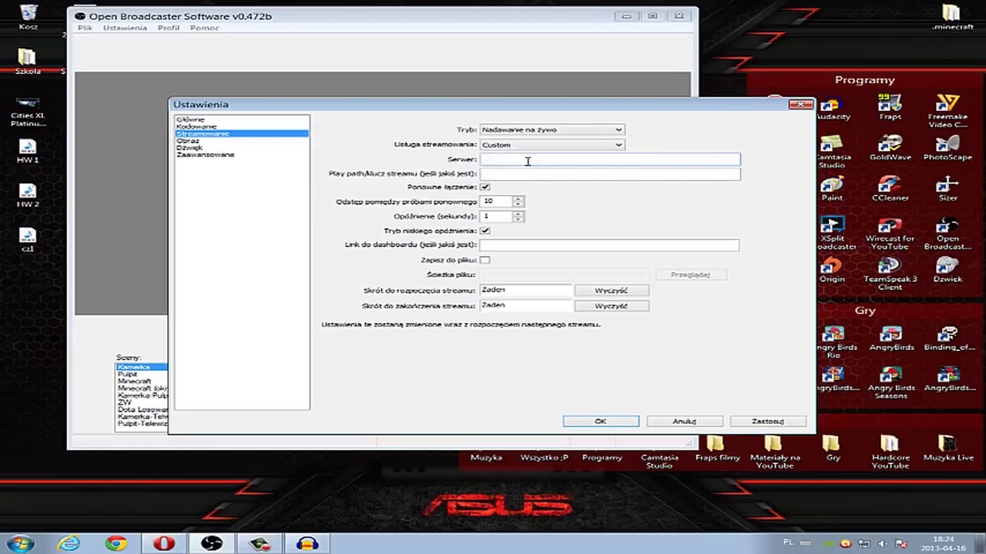
pyautogui.hotkey('ctrl', 'v')
pyautogui.hotkey('ctrl', 'a')
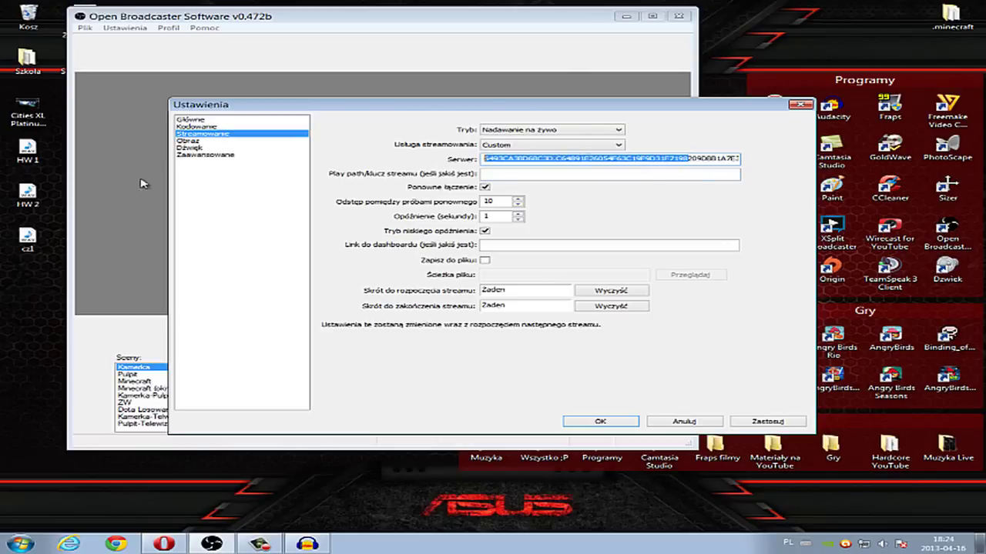
pyautogui.hotkey('ctrl', 'v')
pyautogui.hotkey('ctrl', 'a')
pyautogui.hotkey('ctrl', 'v')
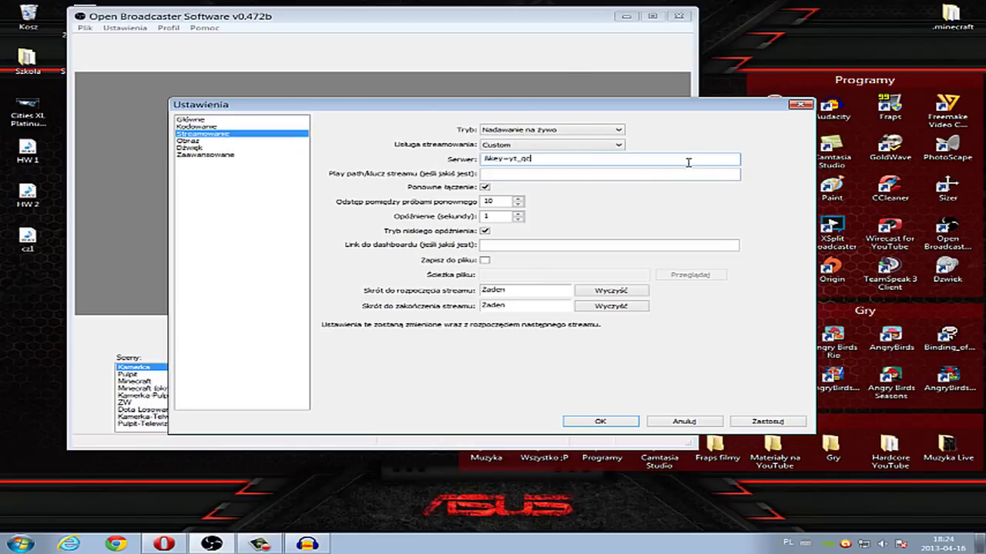
pyautogui.hotkey('ctrl', 'a')
pyautogui.press('BackSpace')
# - Copy the main server URL from the YouTube event's encoder instructions into the Serwer field of Open Broadcaster Software's streaming settings
pyautogui.click(163, 543)
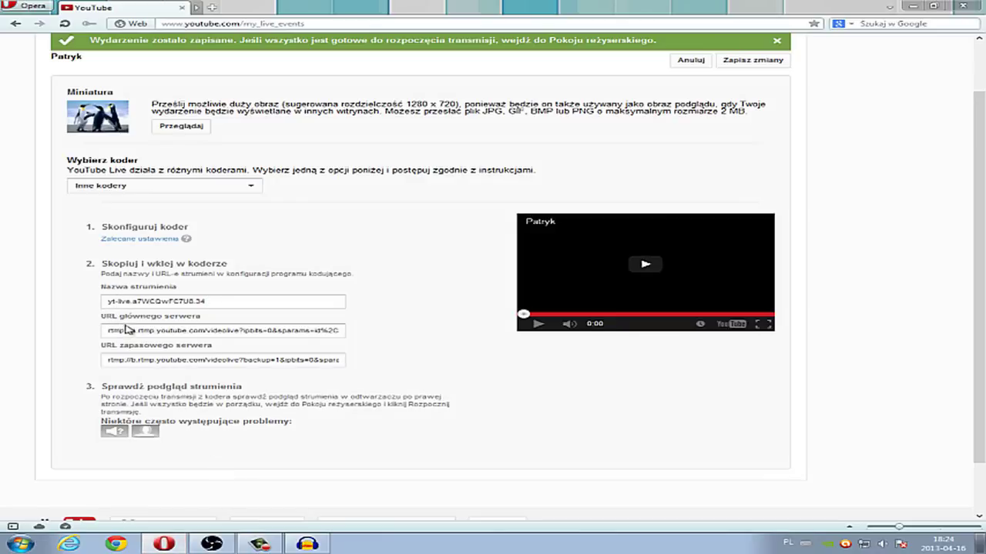
pyautogui.moveTo(108, 330); pyautogui.dragTo(823, 334)
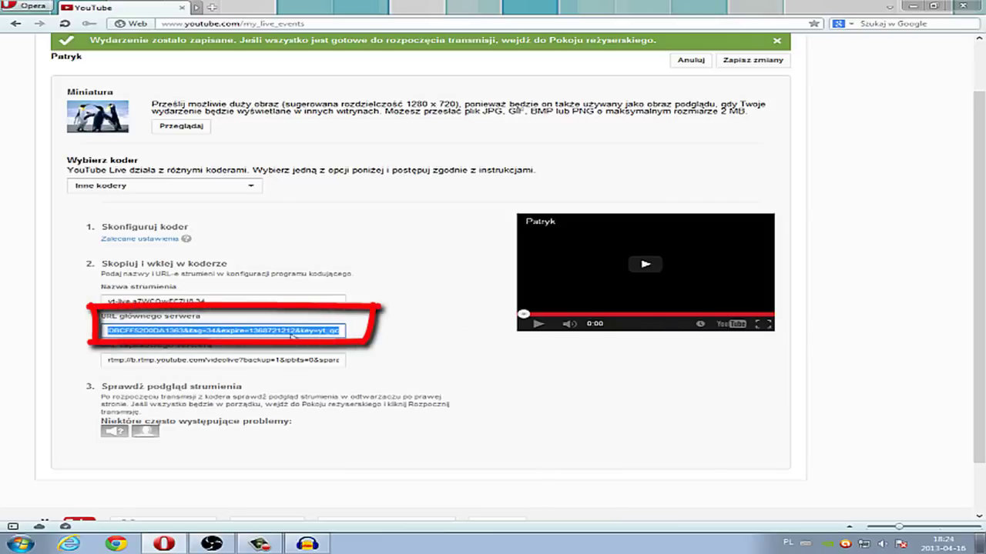
pyautogui.rightClick(284, 334)
pyautogui.click(315, 404)
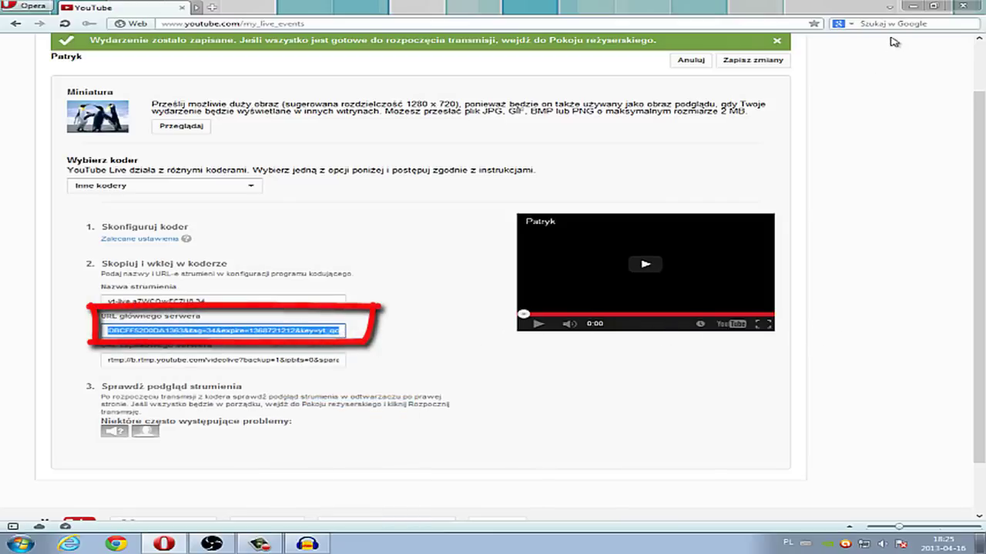
pyautogui.click(915, 6)
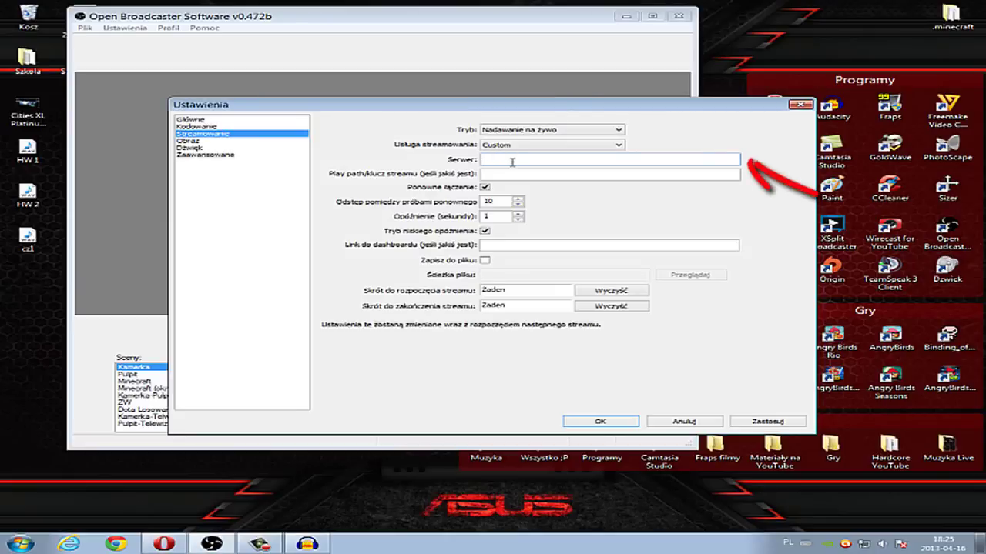
pyautogui.rightClick(512, 162)
pyautogui.click(562, 214)
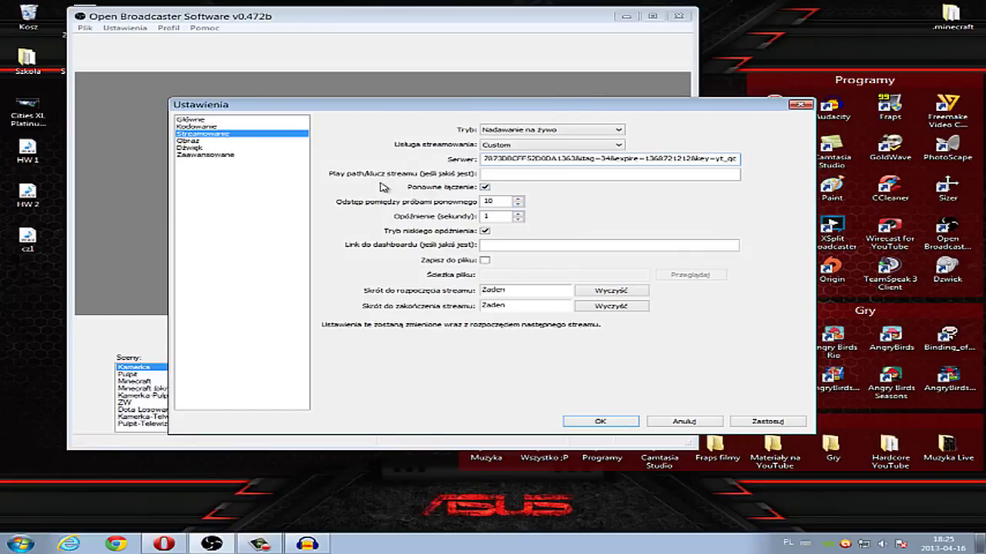
# - Copy the event's stream name from YouTube into the broadcaster's play path/stream key field, and apply the streaming settings
pyautogui.click(163, 544)
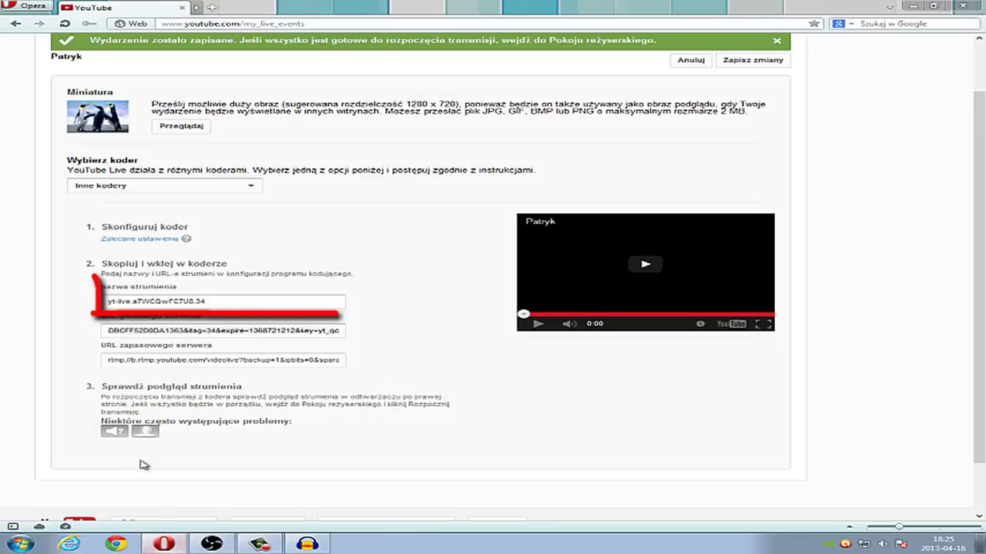
pyautogui.moveTo(229, 300); pyautogui.dragTo(35, 304)
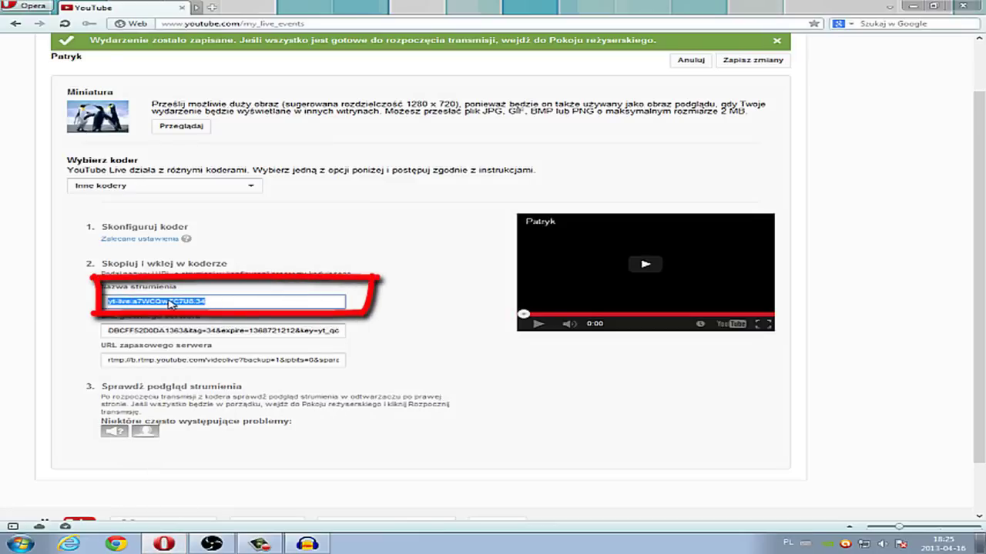
pyautogui.rightClick(171, 304)
pyautogui.click(222, 370)
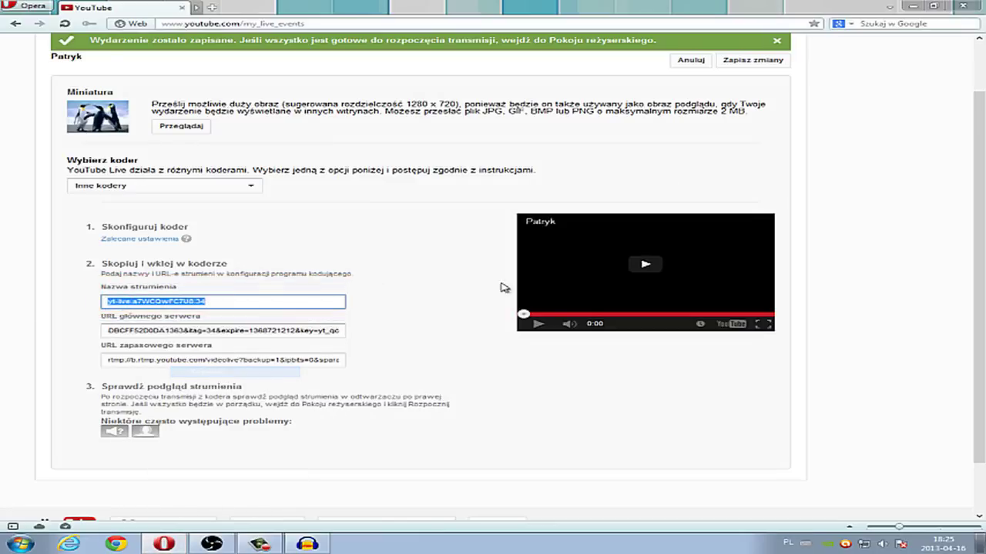
pyautogui.click(910, 6)
pyautogui.rightClick(508, 173)
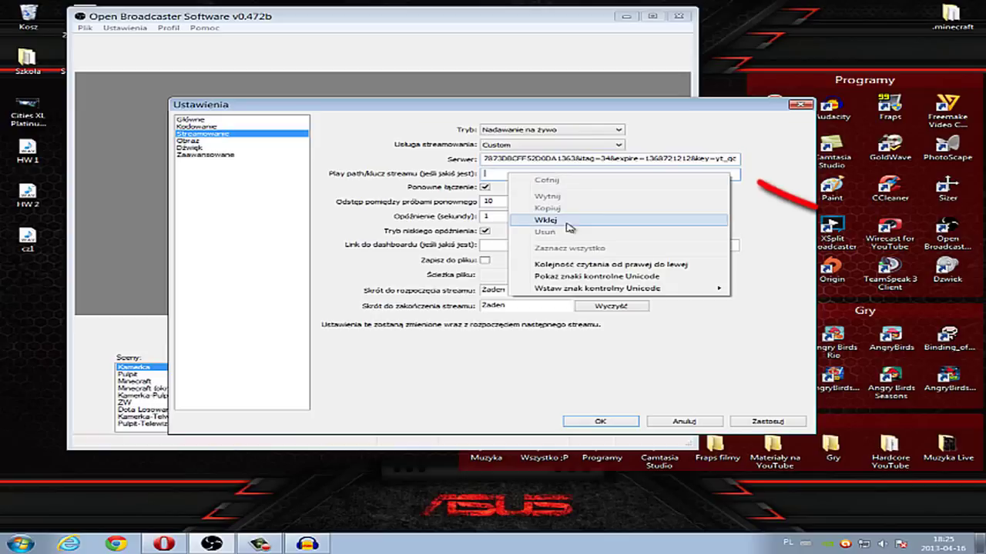
pyautogui.click(597, 218)
pyautogui.click(772, 422)
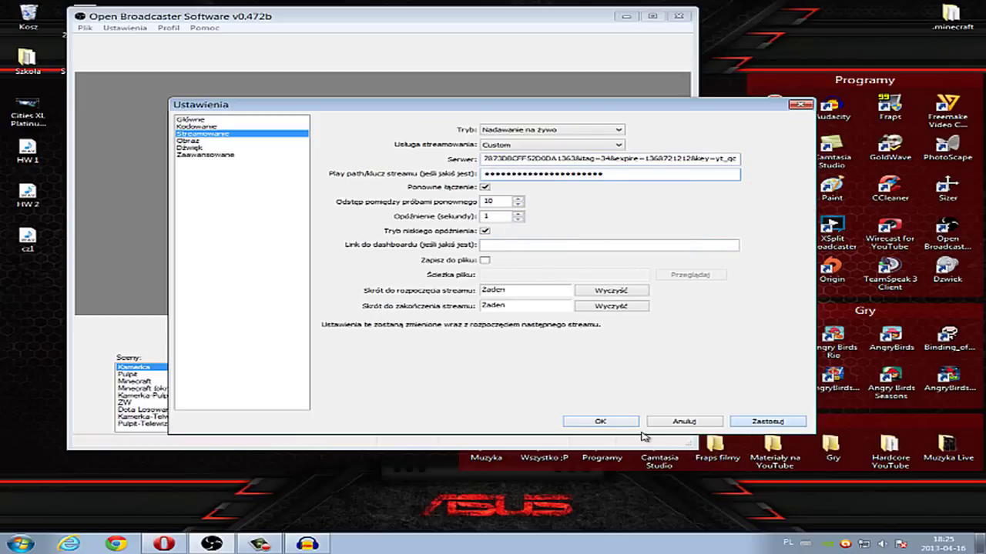
pyautogui.click(628, 424)
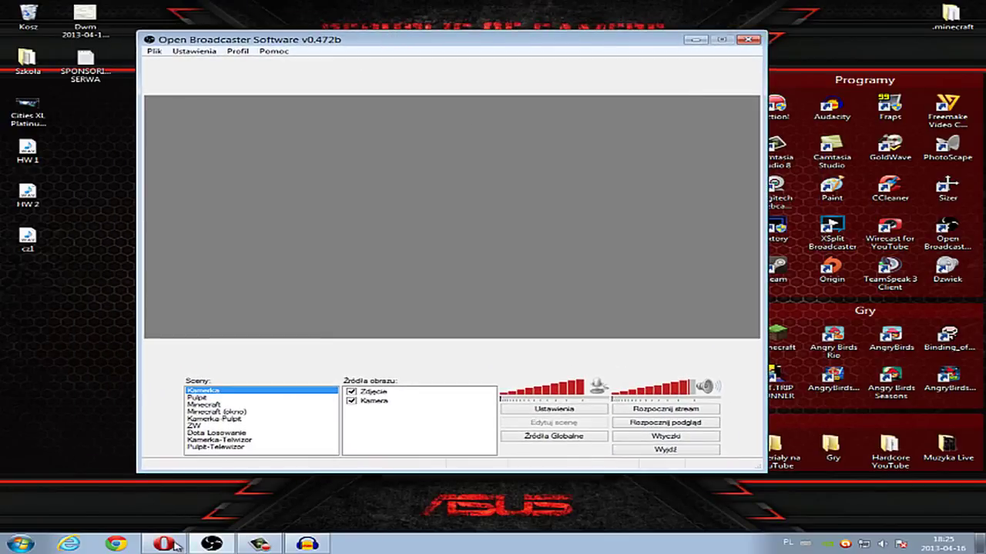
# - Switch back to YouTube and save the changes to the event's processing settings
pyautogui.click(174, 544)
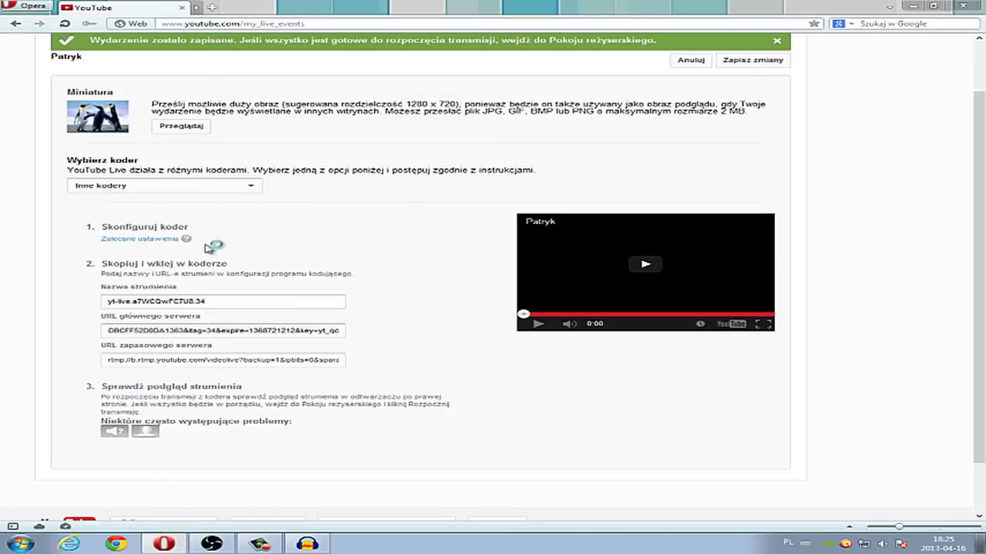
pyautogui.scroll(2, 400, 325)
pyautogui.click(750, 125)
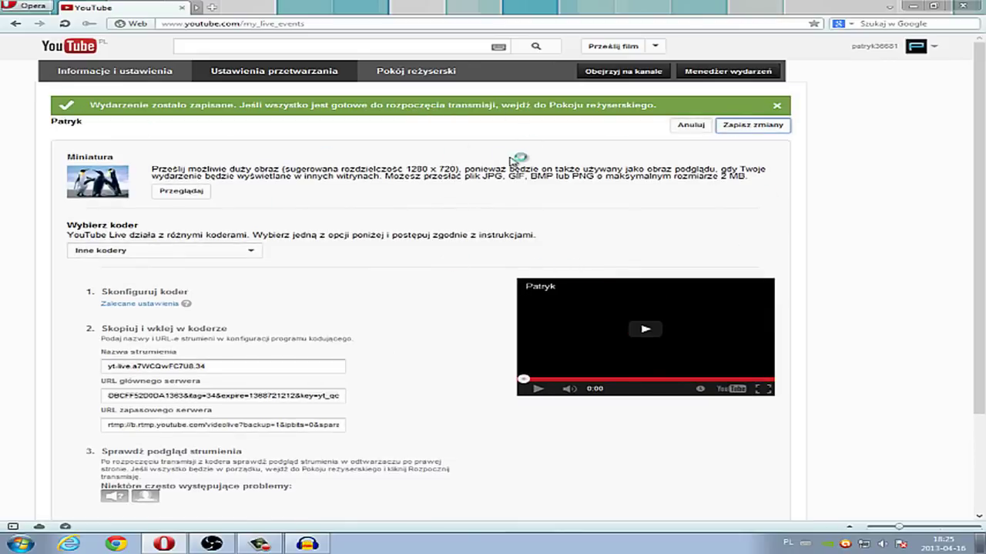
# - Open the event's live control room (Pokój reżyserski) and look over its stream status, statistics and public preview
pyautogui.click(399, 77)
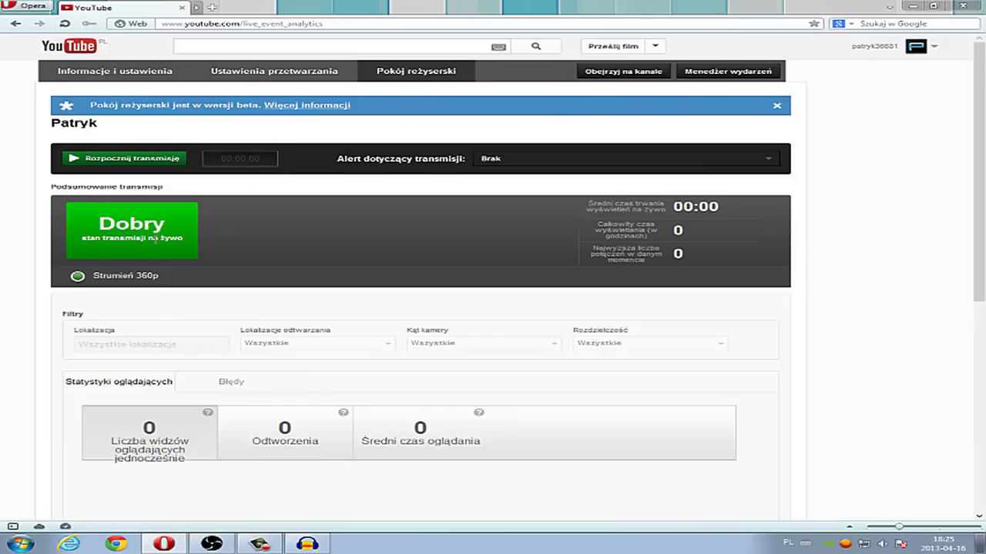
pyautogui.scroll(-5, 165, 341)
pyautogui.scroll(2, 193, 316)
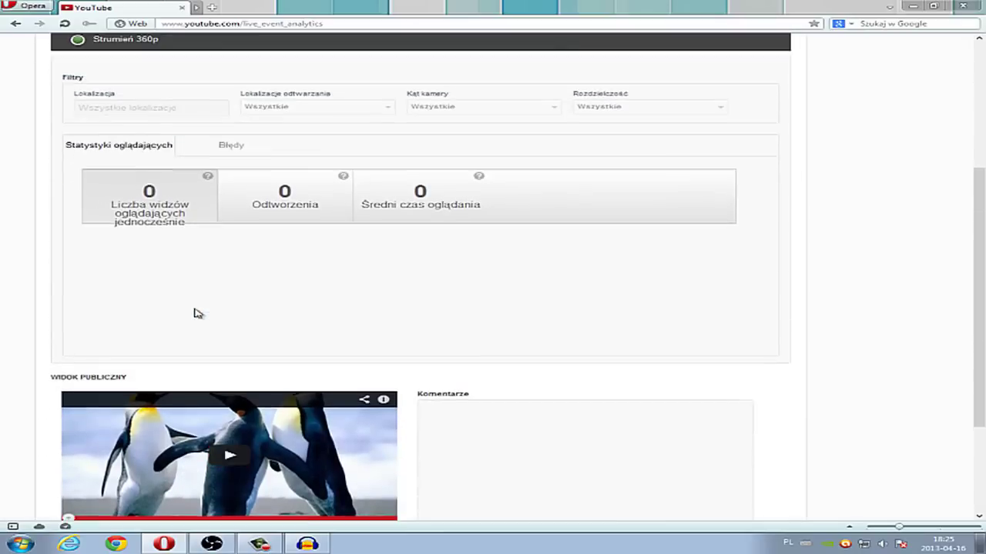
pyautogui.scroll(3, 197, 314)
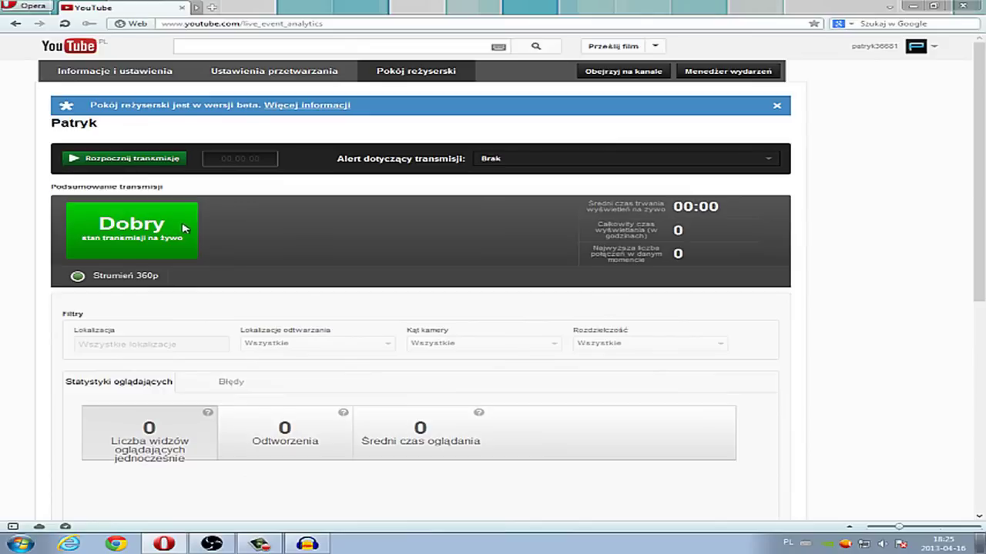
# - Switch to Open Broadcaster Software, start the stream and change the active scene to Pulpit
pyautogui.click(213, 545)
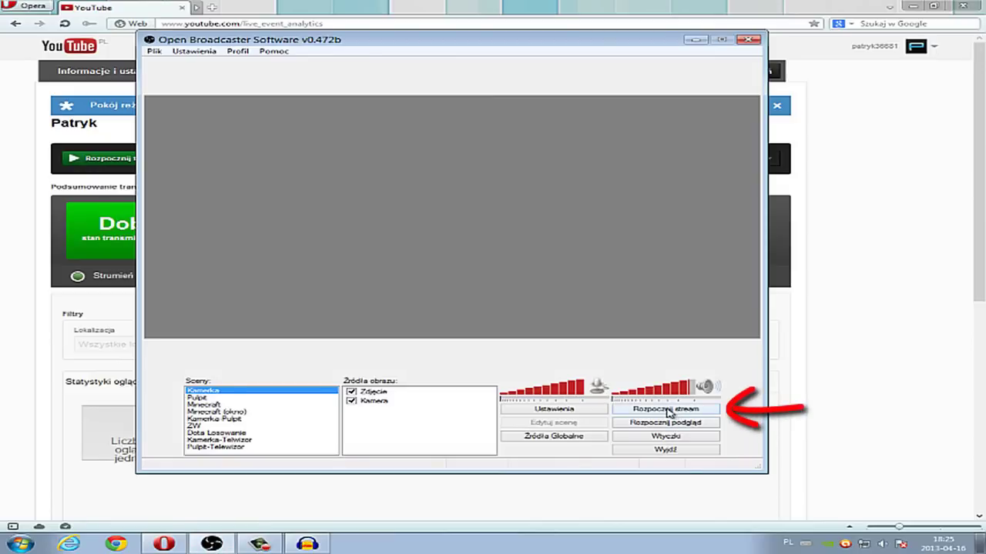
pyautogui.click(667, 411)
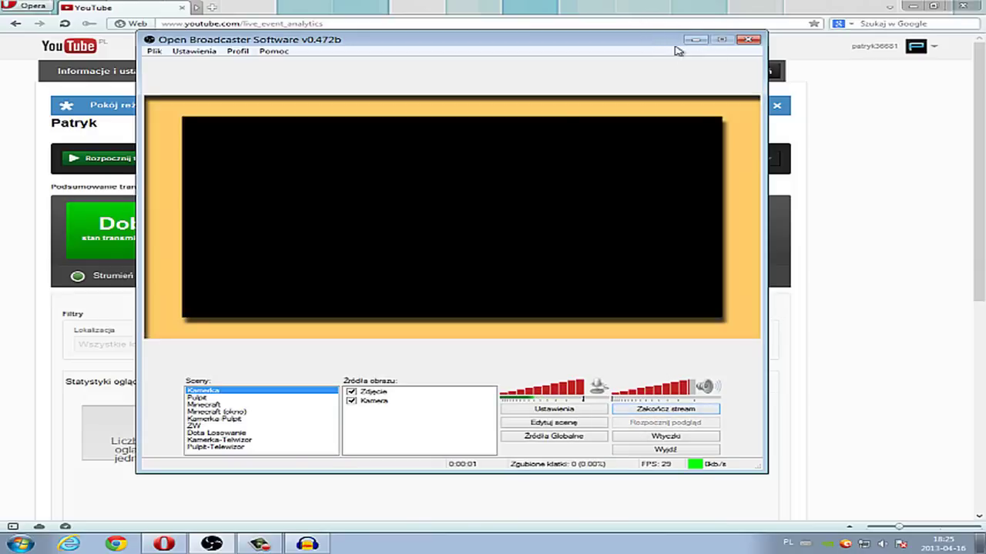
pyautogui.click(197, 399)
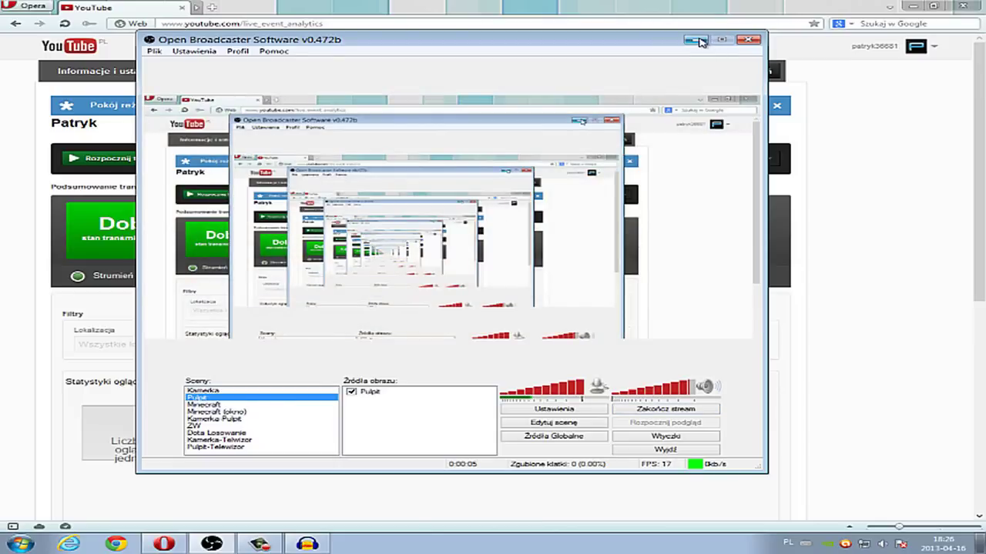
# - Return to the YouTube control room and start the event's live transmission, accepting the confirmation
pyautogui.click(692, 40)
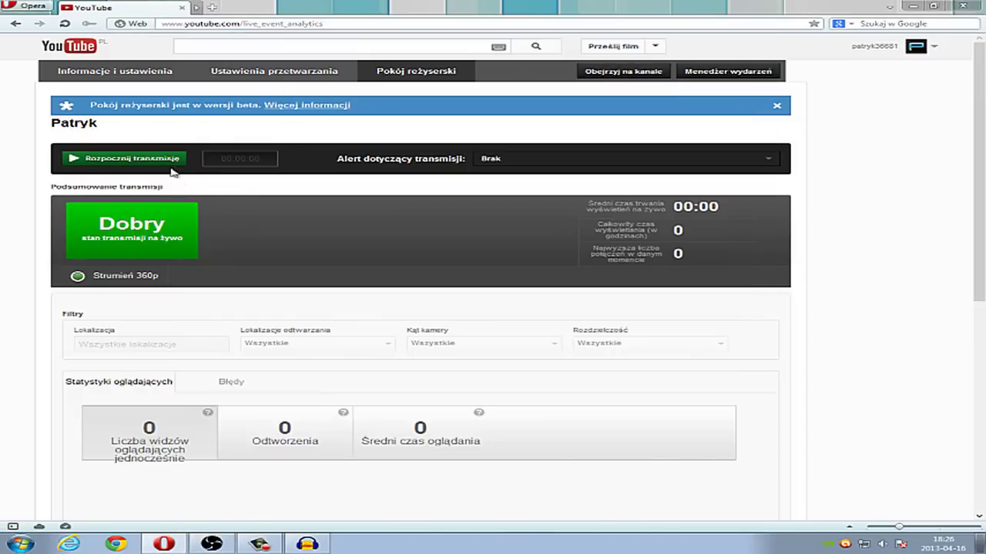
pyautogui.click(115, 161)
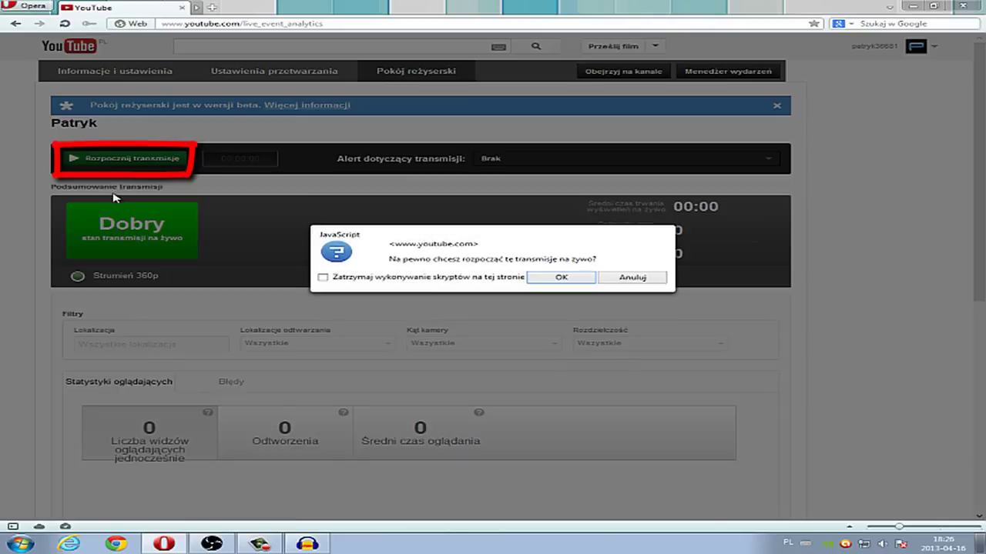
pyautogui.click(558, 285)
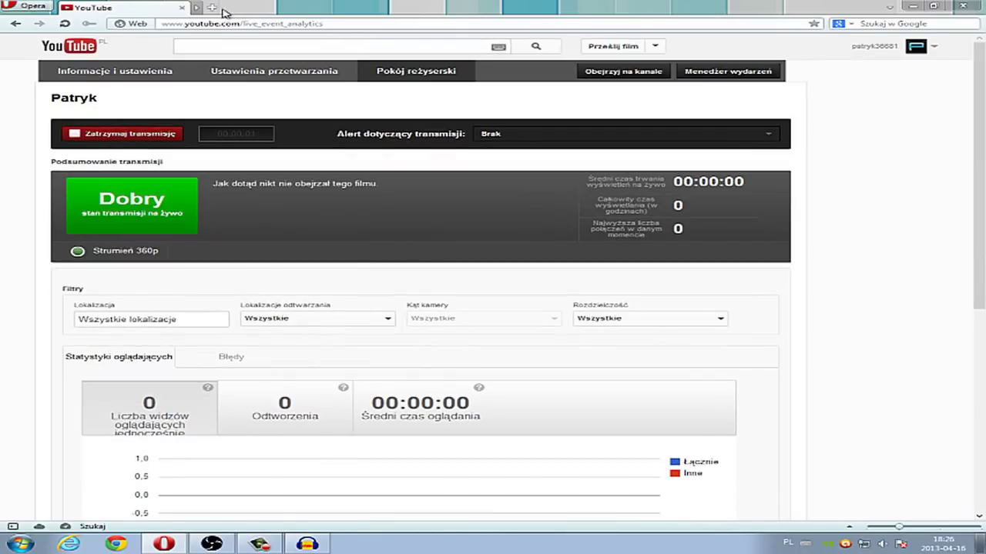
# - Open YouTube in a new browser tab and go to the account's own channel page
pyautogui.click(220, 9)
pyautogui.click(270, 200)
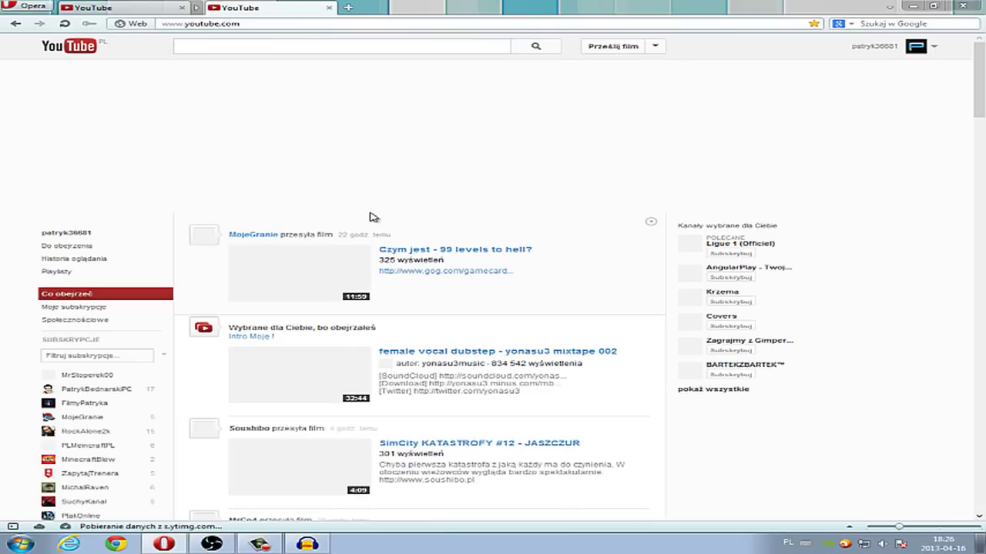
pyautogui.click(936, 51)
pyautogui.click(837, 71)
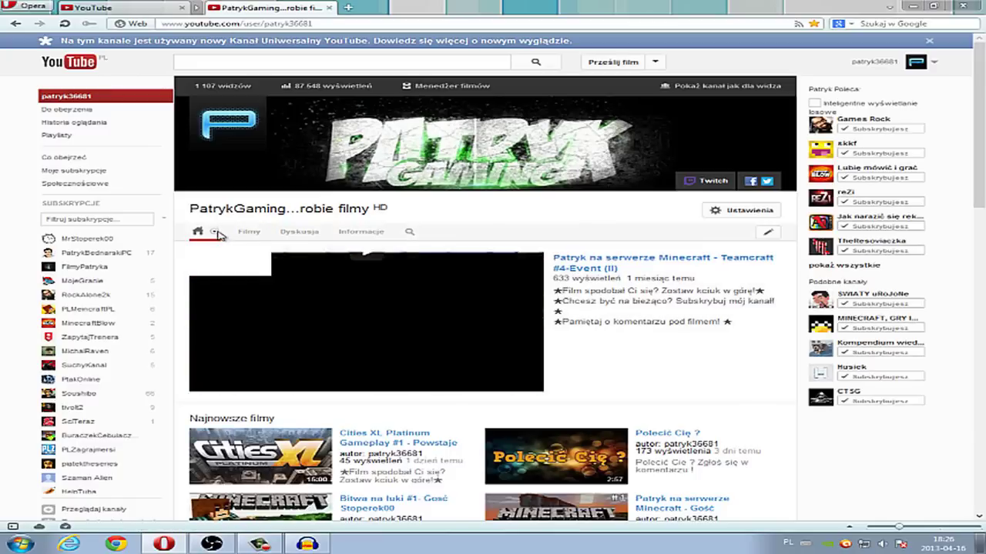
# - Show the channel's activity feed (Aktywność) and open the live broadcast listed there
pyautogui.click(220, 236)
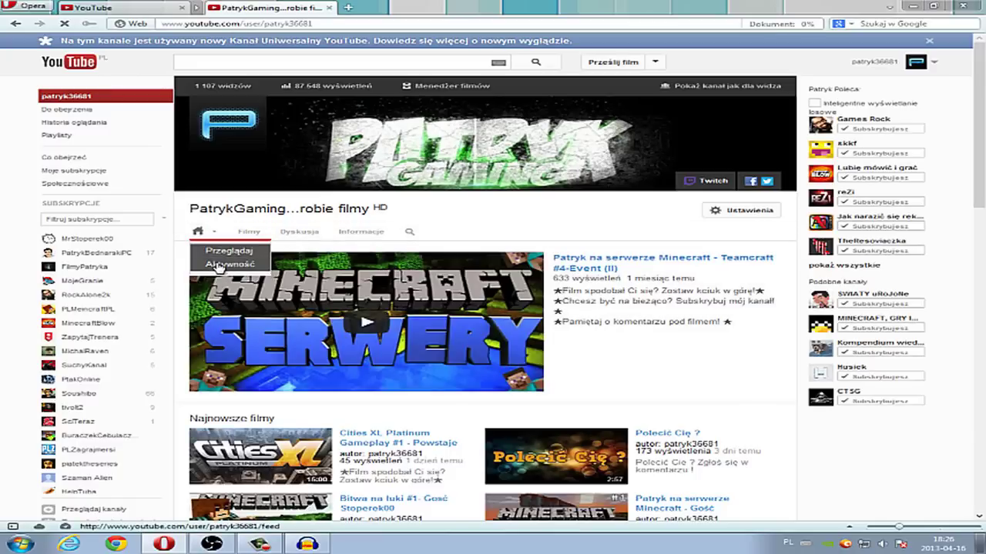
pyautogui.click(220, 266)
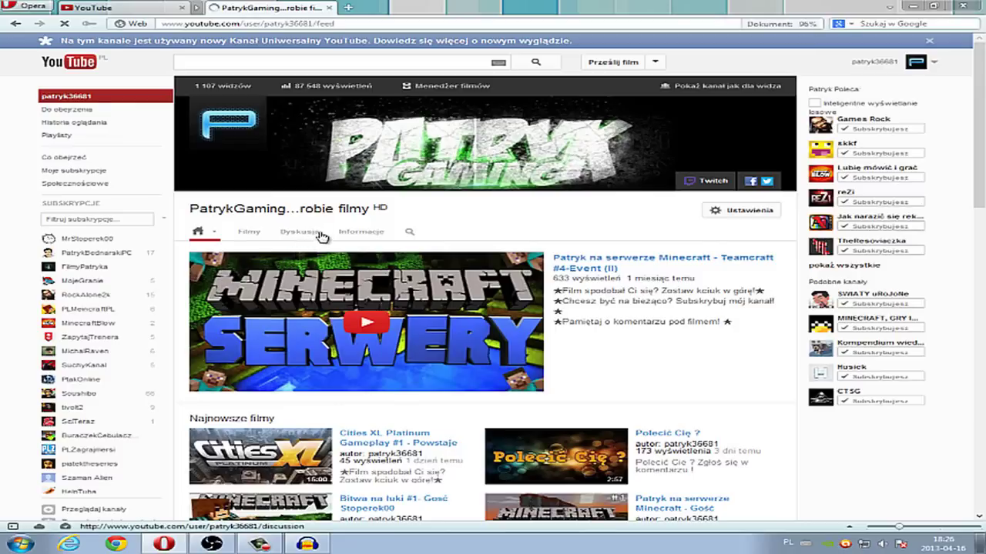
pyautogui.scroll(-2, 437, 354)
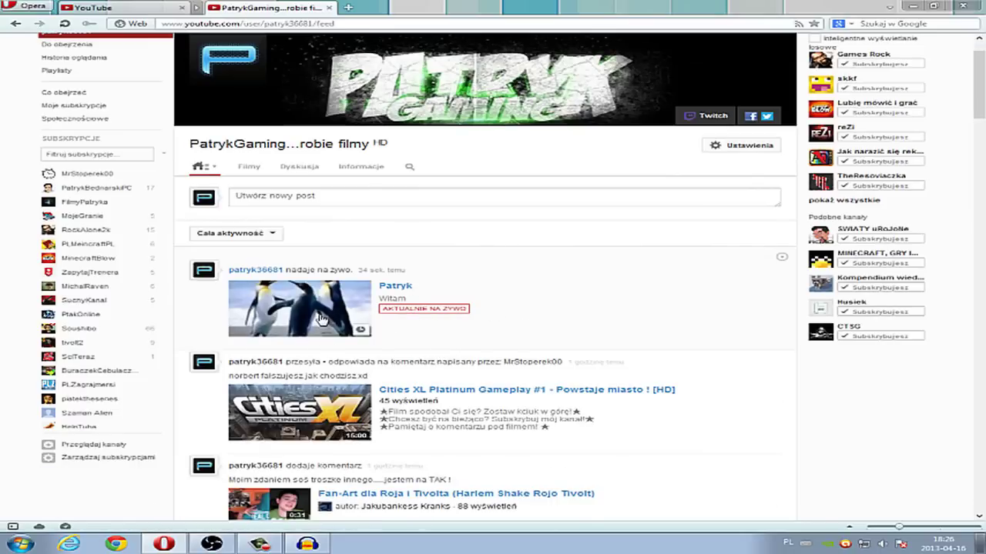
pyautogui.click(316, 327)
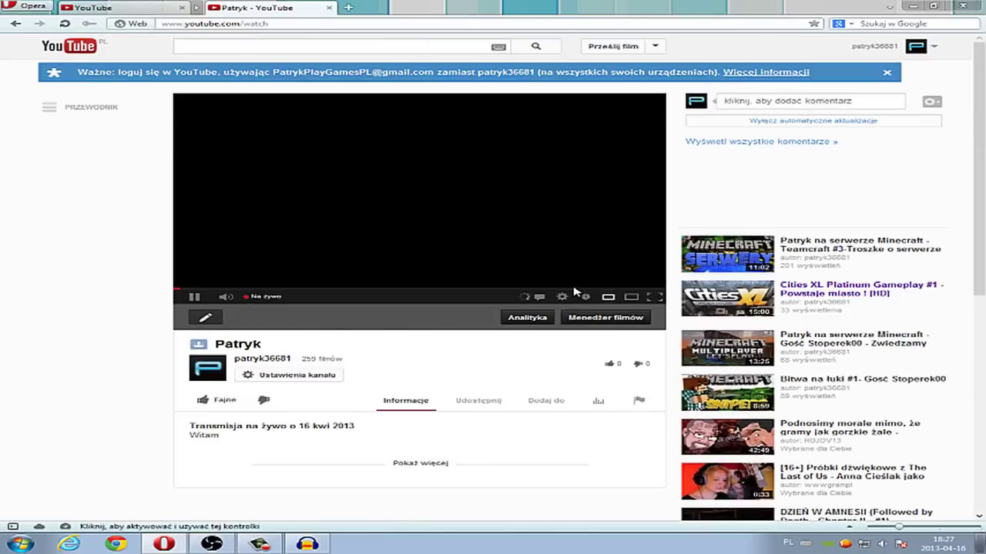
# - Turn the live broadcast player's volume down to zero and close the broadcast's tab
pyautogui.click(562, 299)
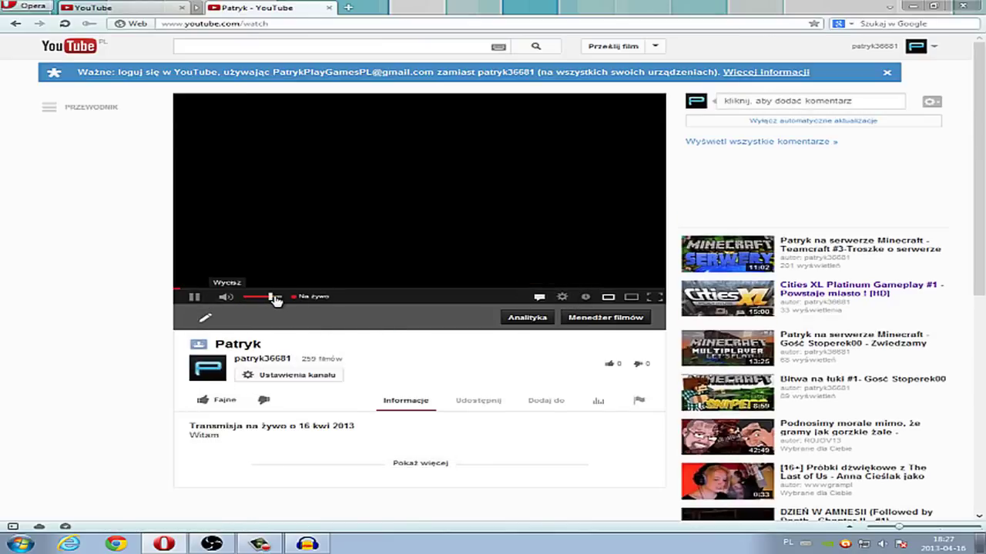
pyautogui.moveTo(269, 296); pyautogui.dragTo(11, 288)
pyautogui.click(325, 6)
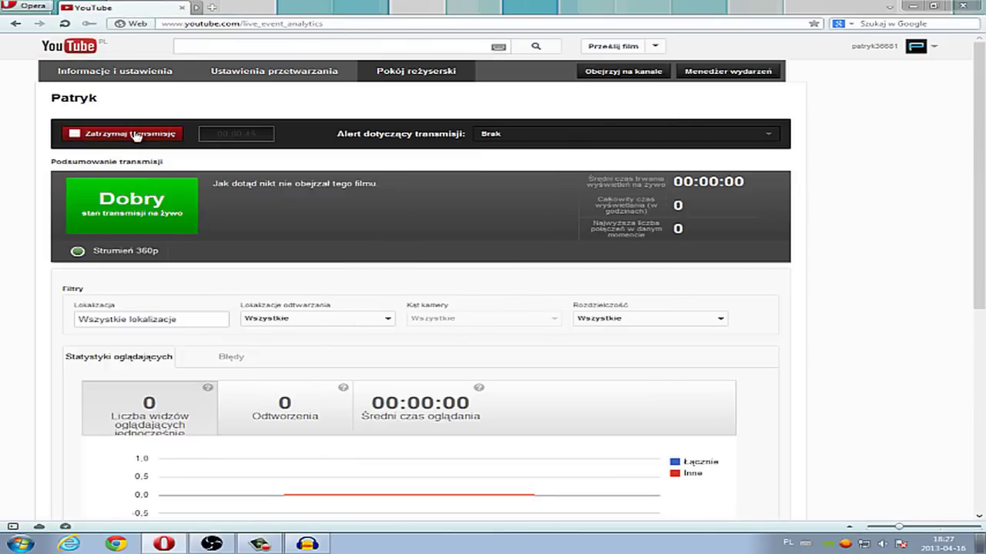
# - Stop the event's transmission on YouTube with confirmation, and end the stream in Open Broadcaster Software
pyautogui.click(136, 136)
pyautogui.click(555, 278)
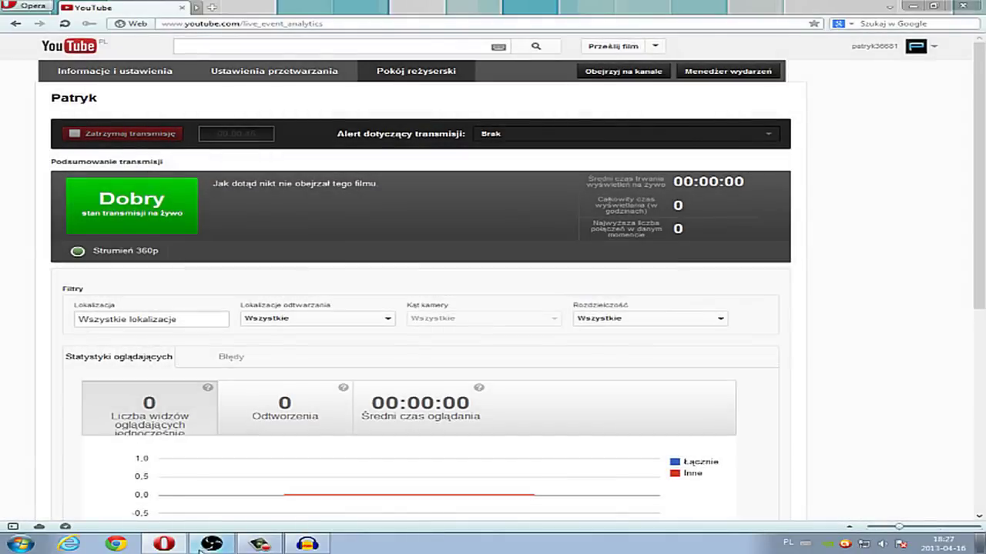
pyautogui.click(211, 543)
pyautogui.click(649, 409)
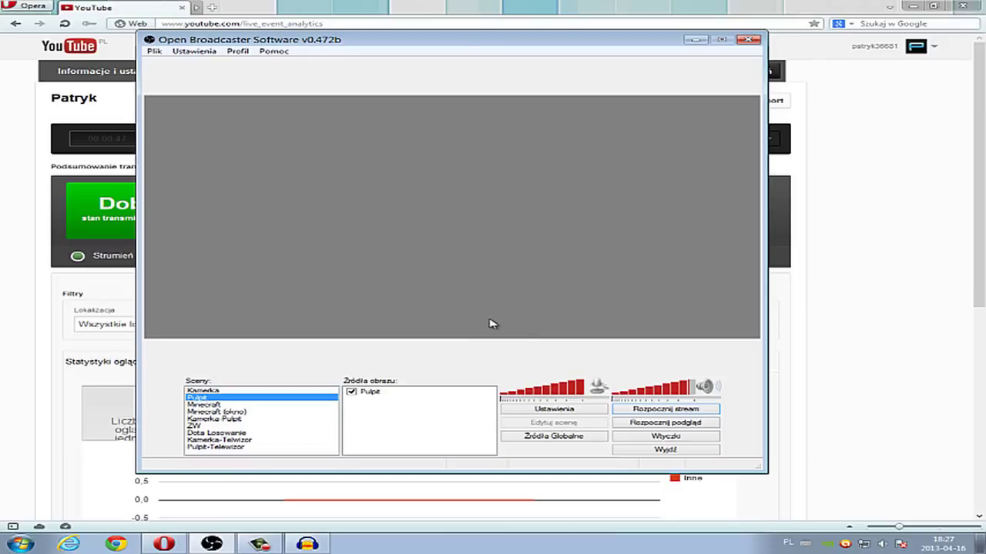
# - Move the Open Broadcaster Software window aside to uncover part of the YouTube control room
pyautogui.moveTo(588, 47); pyautogui.dragTo(793, 50)
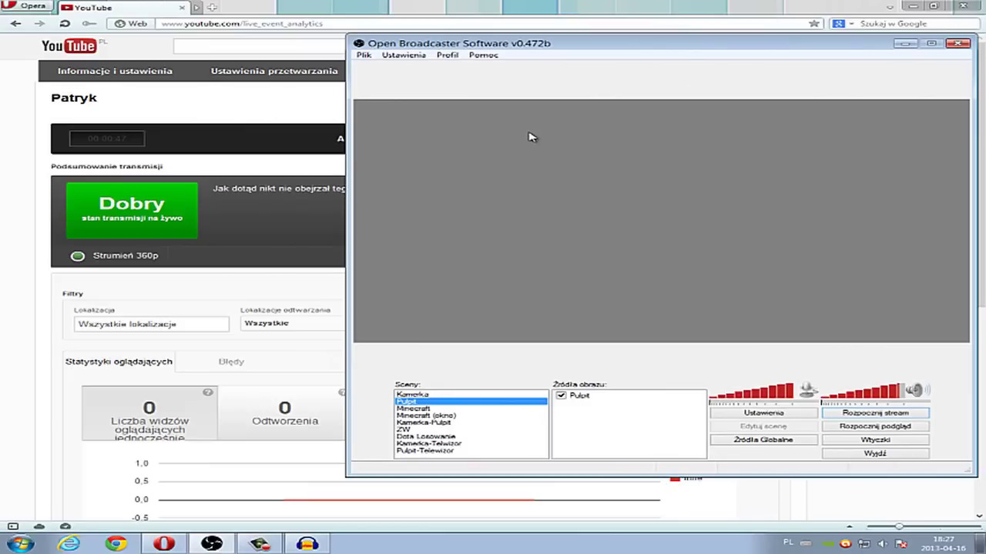
pyautogui.moveTo(486, 49); pyautogui.dragTo(495, 50)
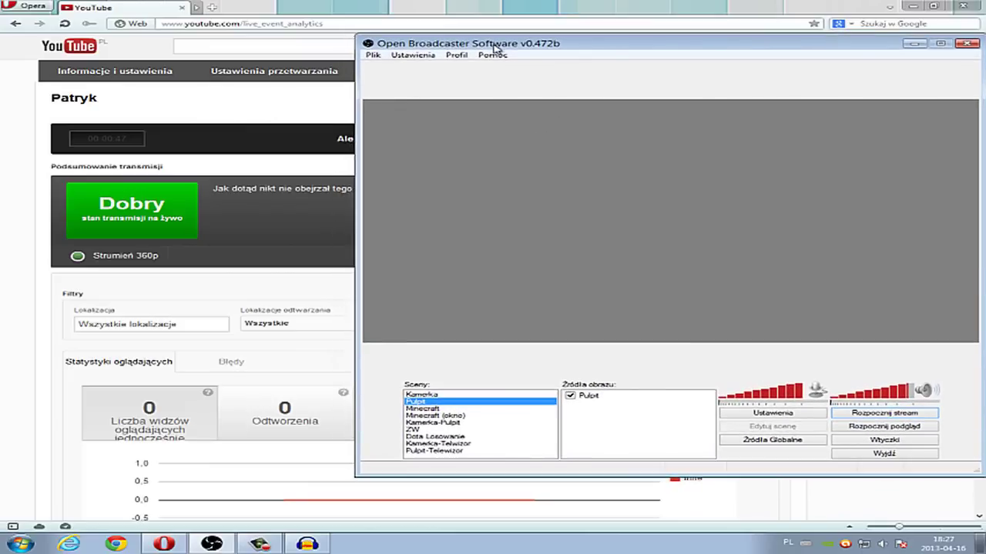
pyautogui.moveTo(494, 48); pyautogui.dragTo(488, 49)
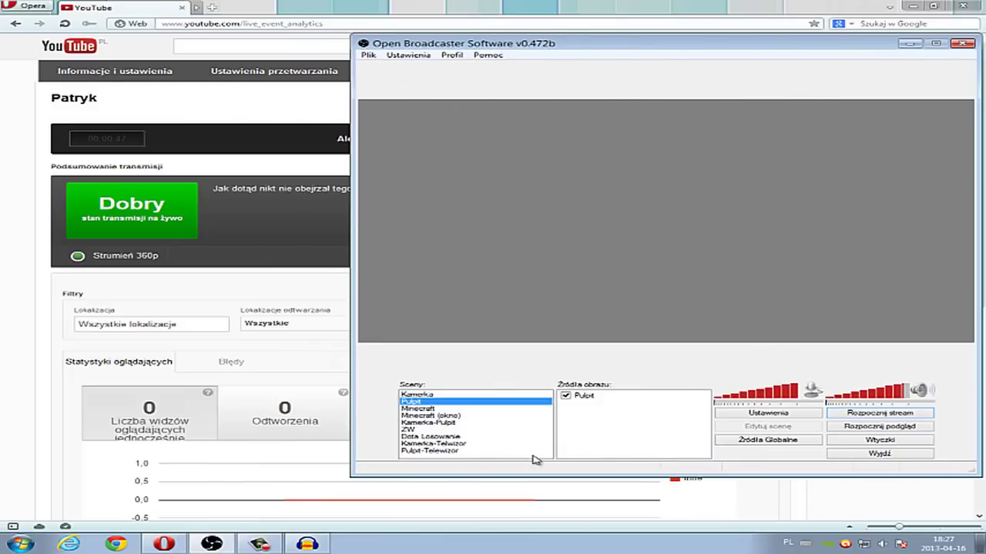
# - Show the sources of the Minecraft (okno) and Dota Losowanie scenes, and make Kamerka the selected scene
pyautogui.click(416, 416)
pyautogui.click(415, 437)
pyautogui.click(416, 395)
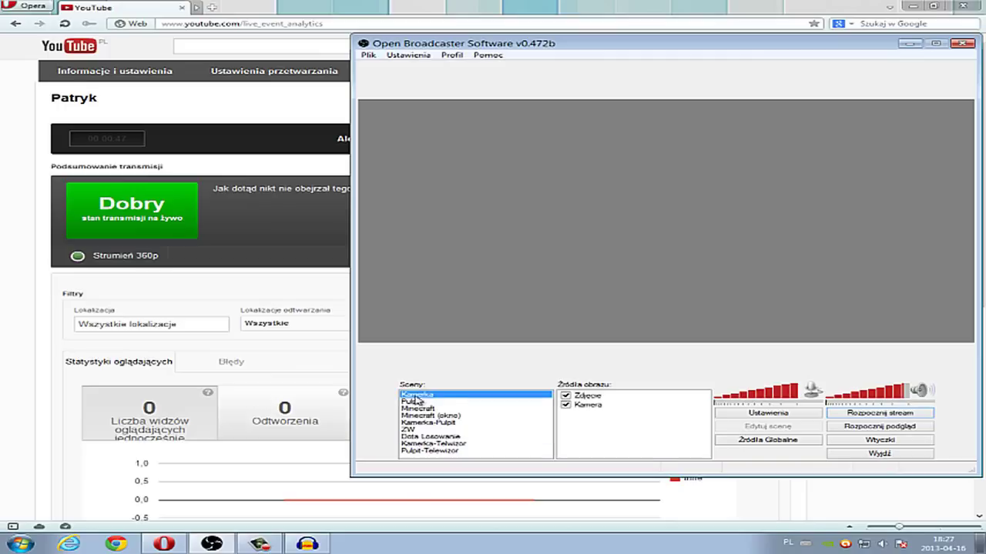